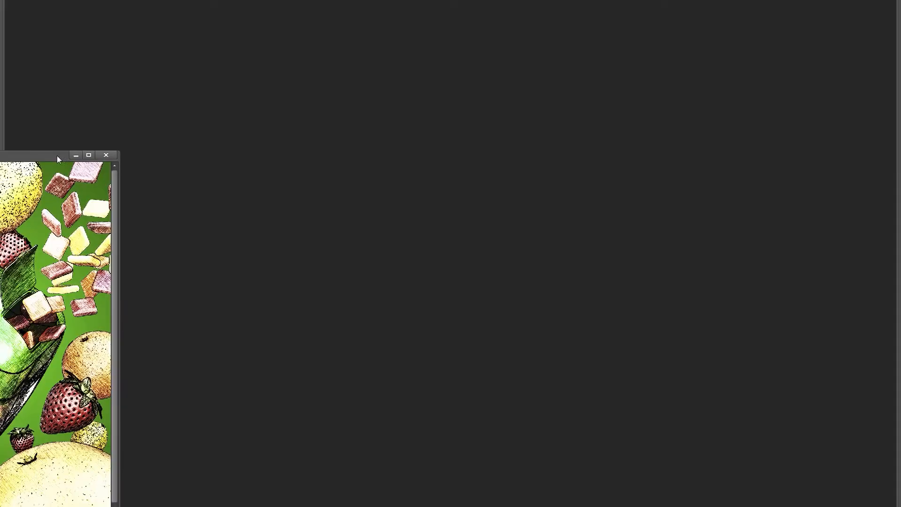
Arrange the SketchyConcept.jpg and PackageFrontComp.jpg reference image windows side by side in the workspace
{"action": "left_click_drag", "start_coordinate": [57, 155], "coordinate": [362, 70]}
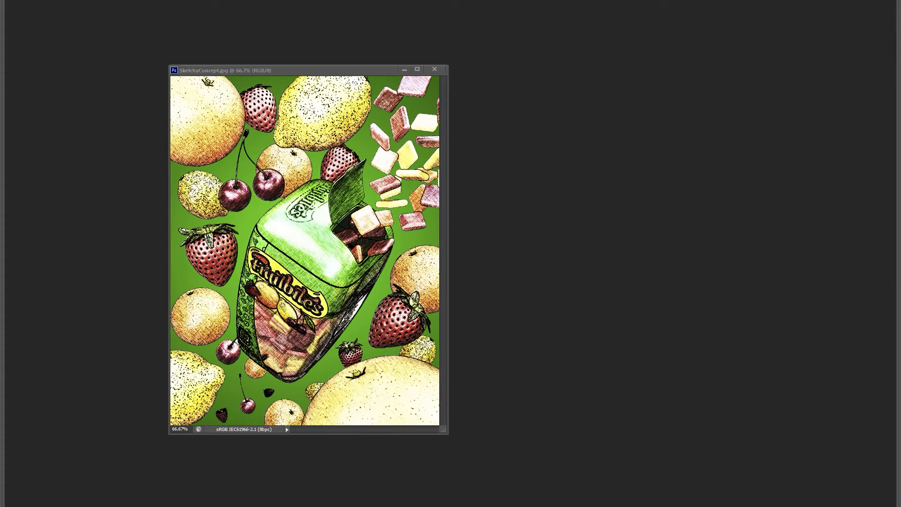
{"action": "left_click_drag", "start_coordinate": [342, 167], "coordinate": [637, 73]}
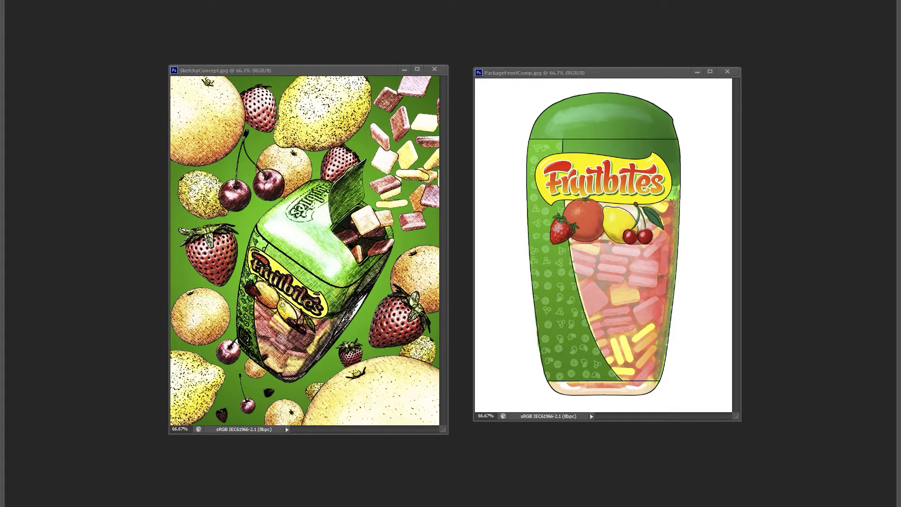
{"action": "mouse_move", "coordinate": [0, 136]}
{"action": "left_mouse_down"}
{"action": "mouse_move", "coordinate": [339, 130]}
{"action": "mouse_move", "coordinate": [421, 79]}
{"action": "mouse_move", "coordinate": [390, 64]}
{"action": "left_mouse_up"}
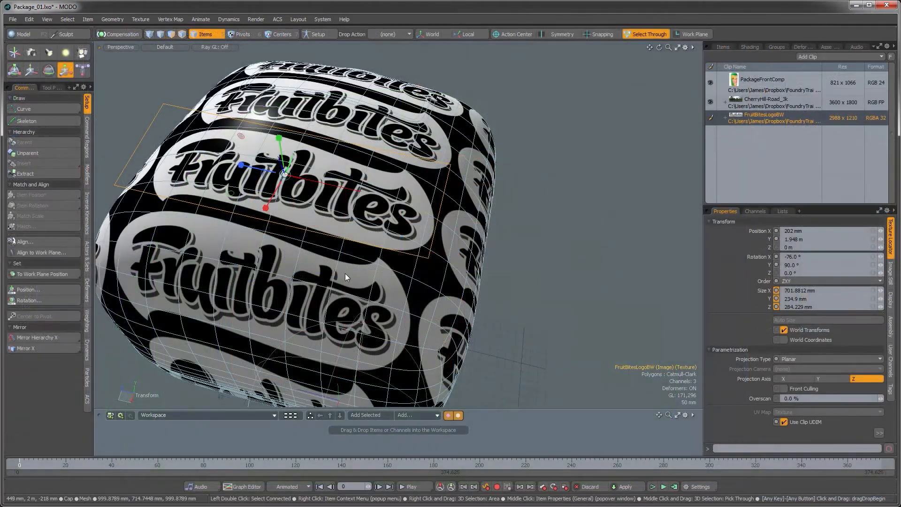
In MODO, drop the active transform tool on the cap's logo projection and show the shader tree
{"action": "left_click_drag", "start_coordinate": [345, 273], "coordinate": [302, 252], "text": "alt"}
{"action": "key", "text": "q"}
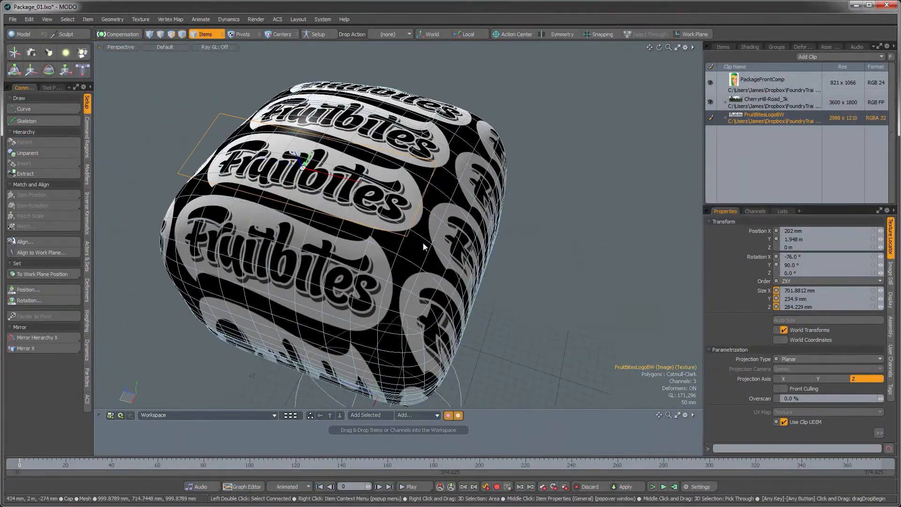
{"action": "left_click_drag", "start_coordinate": [418, 268], "coordinate": [417, 252], "text": "alt"}
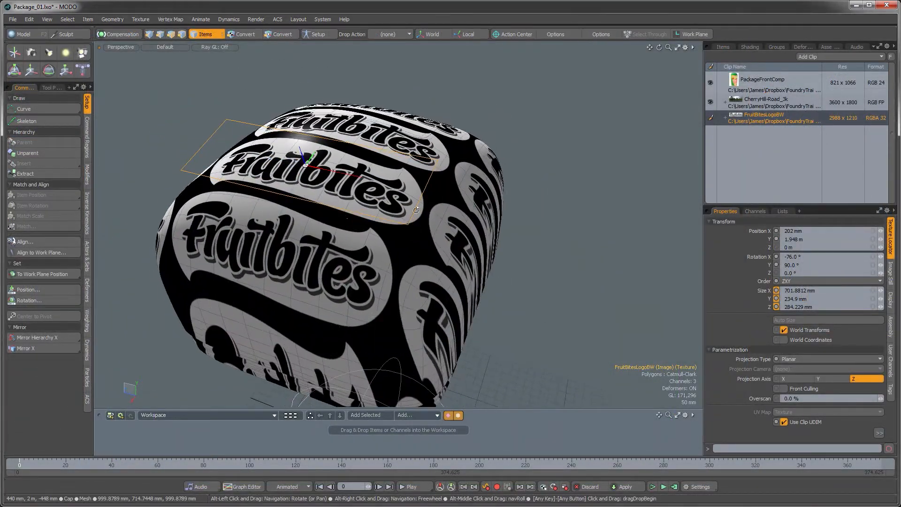
{"action": "left_click", "coordinate": [749, 47]}
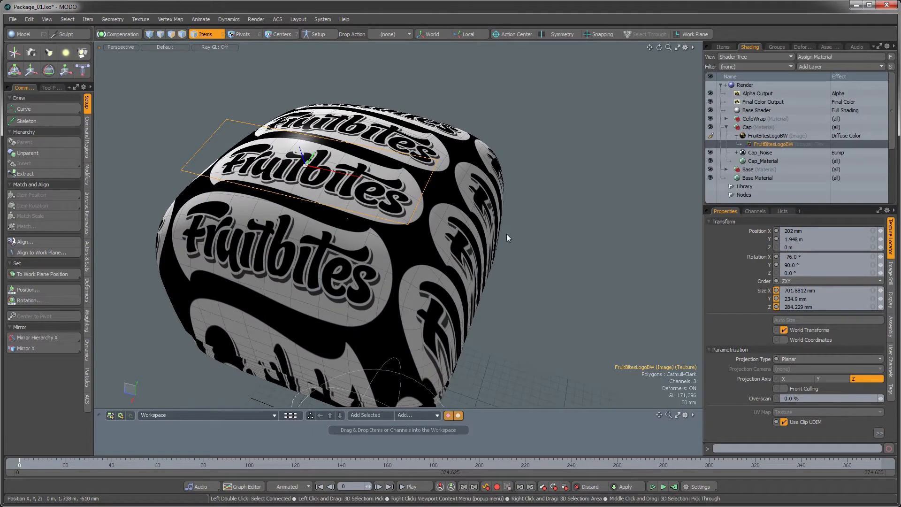
{"action": "key", "text": "ctrl+Tab"}
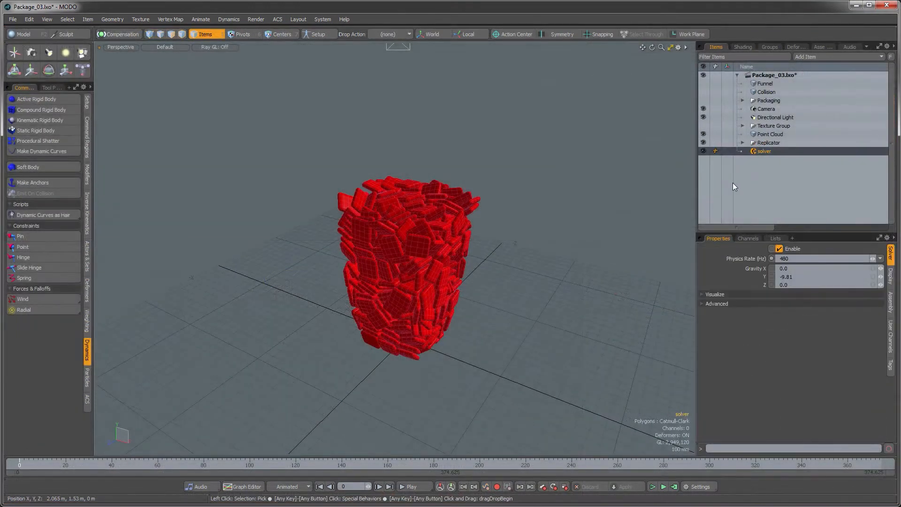
Delete the solver item from the Package_03 scene and inspect the replicated candy pieces up close
{"action": "key", "text": "Delete"}
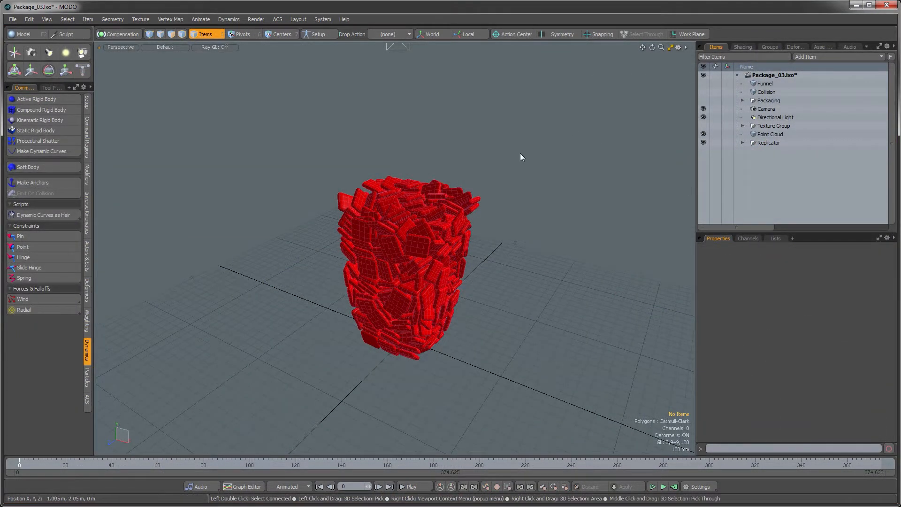
{"action": "left_click_drag", "start_coordinate": [454, 177], "coordinate": [423, 282], "text": "alt"}
{"action": "scroll", "coordinate": [436, 225], "scroll_direction": "up", "scroll_amount": 4}
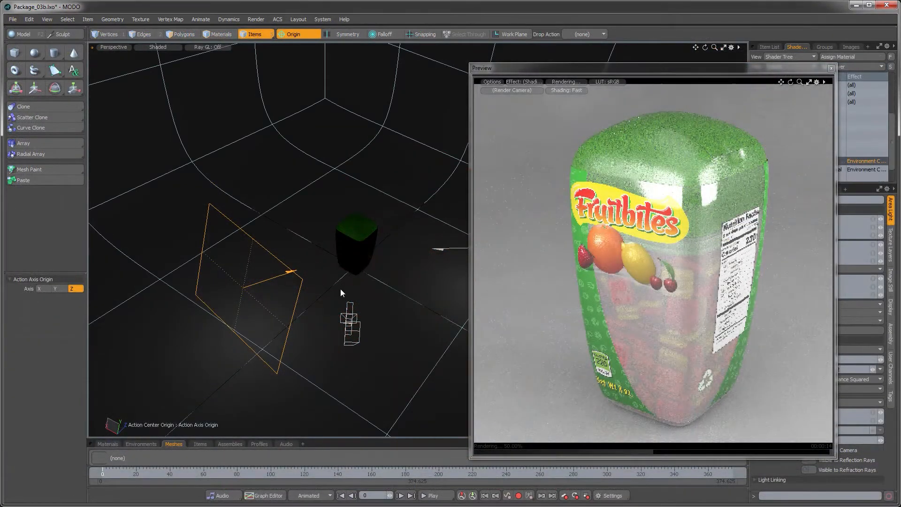
Rotate the selected area light slightly around the origin with the Transform tool
{"action": "key", "text": "y"}
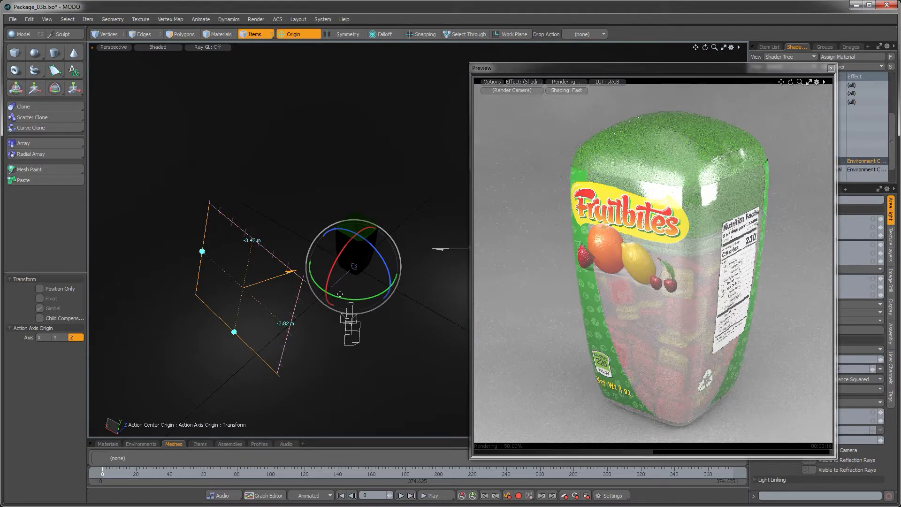
{"action": "left_click_drag", "start_coordinate": [340, 295], "coordinate": [331, 291]}
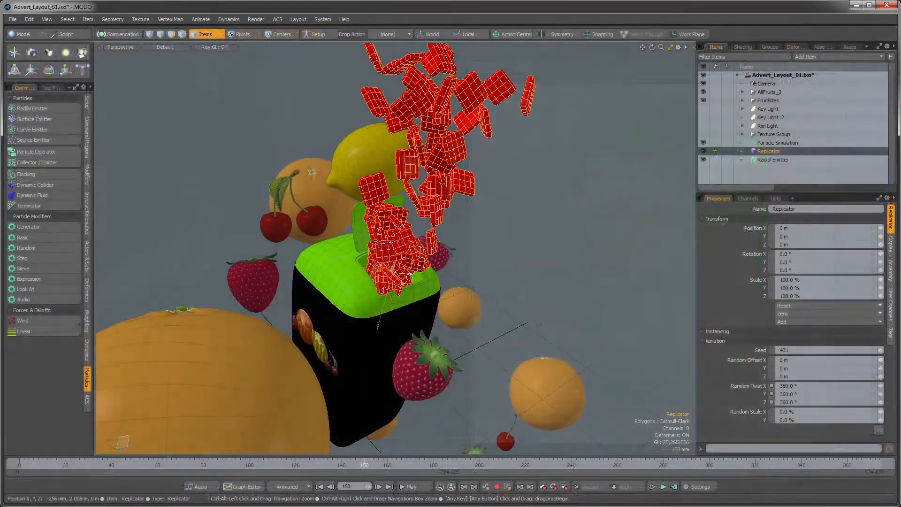
Hide the AllFruits_3 group in the Advert_Layout_01 scene and inspect the candy burst over the package
{"action": "left_click_drag", "start_coordinate": [427, 294], "coordinate": [439, 297], "text": "alt"}
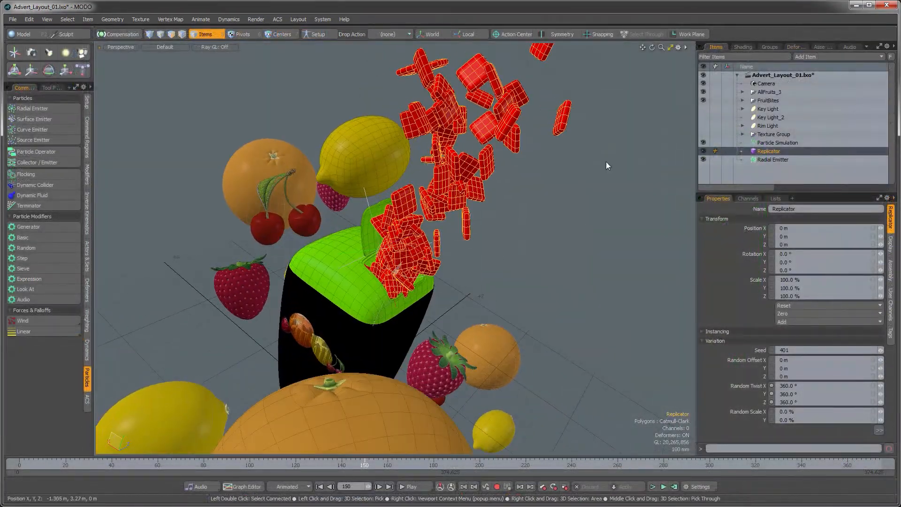
{"action": "left_click", "coordinate": [704, 92]}
{"action": "left_click_drag", "start_coordinate": [549, 216], "coordinate": [472, 303], "text": "alt"}
{"action": "scroll", "coordinate": [538, 186], "scroll_direction": "up", "scroll_amount": 3}
{"action": "left_click_drag", "start_coordinate": [472, 303], "coordinate": [366, 286], "text": "ctrl+alt"}
{"action": "left_click", "coordinate": [436, 277]}
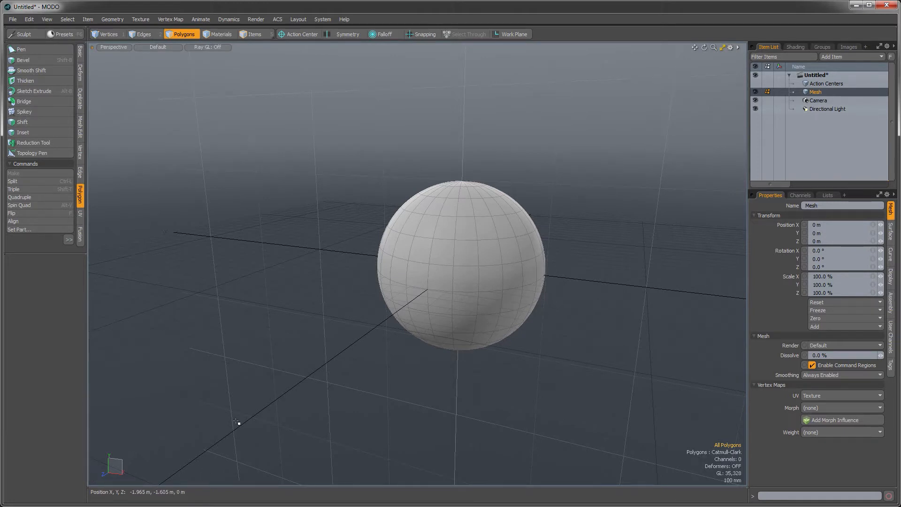
Orbit and pan around the sphere, and fit the whole mesh in the perspective view
{"action": "left_click_drag", "start_coordinate": [414, 343], "coordinate": [546, 332], "text": "alt"}
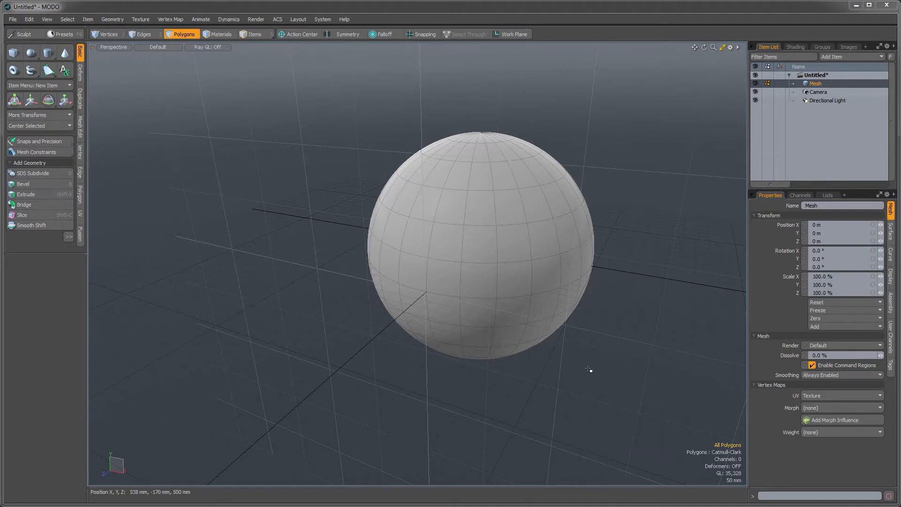
{"action": "left_click_drag", "start_coordinate": [590, 326], "coordinate": [558, 319], "text": "alt+shift"}
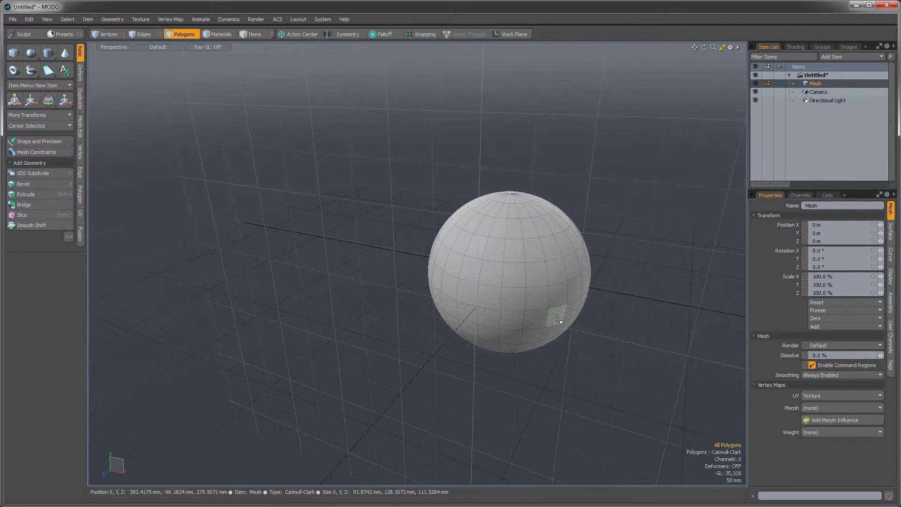
{"action": "key", "text": "a"}
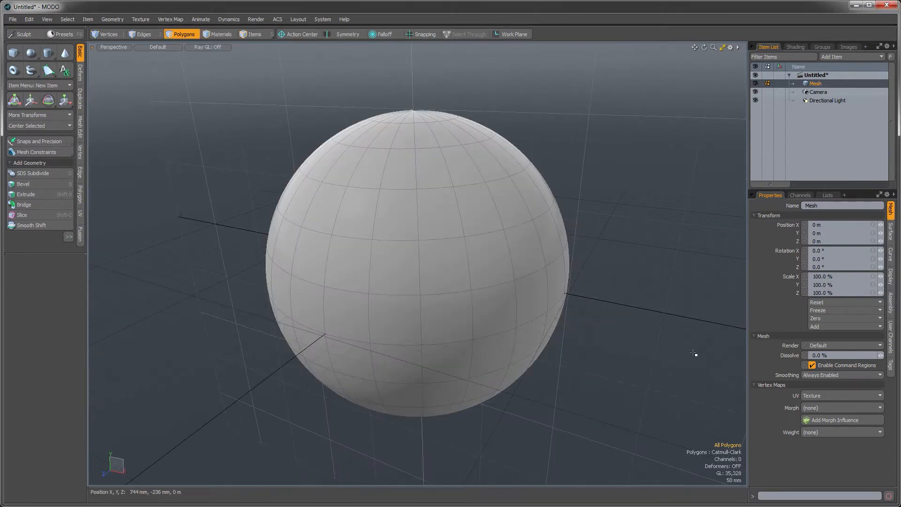
Select a block of four polygons on the sphere, frame the selection in the view, and deselect it
{"action": "mouse_move", "coordinate": [504, 310]}
{"action": "left_mouse_down"}
{"action": "mouse_move", "coordinate": [509, 263]}
{"action": "mouse_move", "coordinate": [518, 288]}
{"action": "left_mouse_up"}
{"action": "key", "text": "shift+a"}
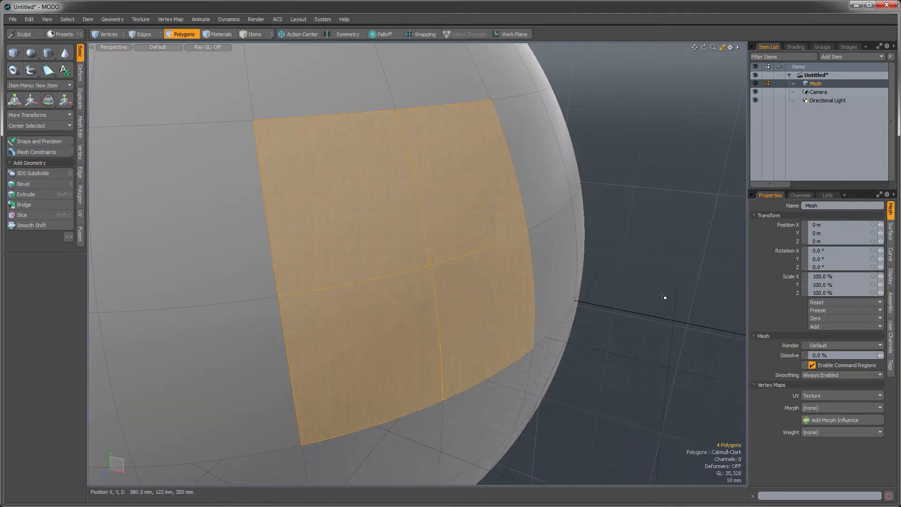
{"action": "left_click", "coordinate": [681, 312]}
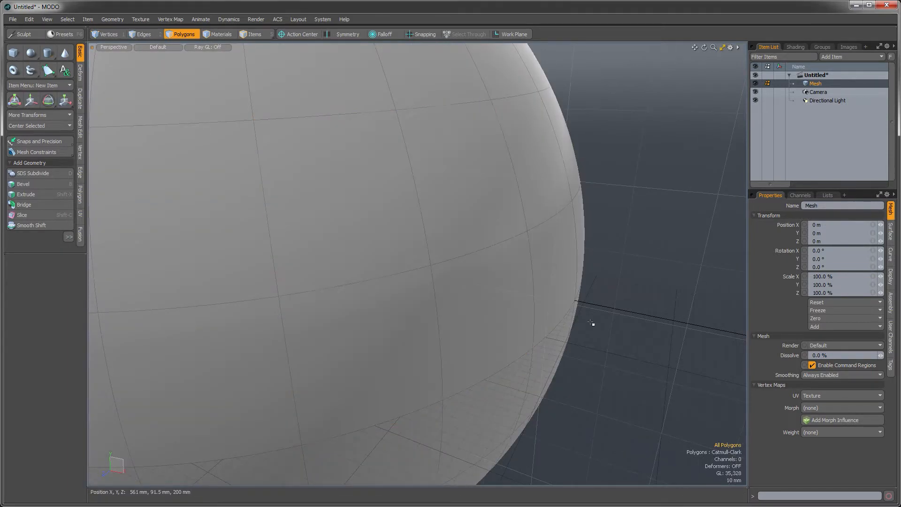
Reselect the same four polygons on the sphere and fit the view to them again
{"action": "left_click", "coordinate": [480, 274]}
{"action": "left_click_drag", "start_coordinate": [479, 273], "coordinate": [443, 312]}
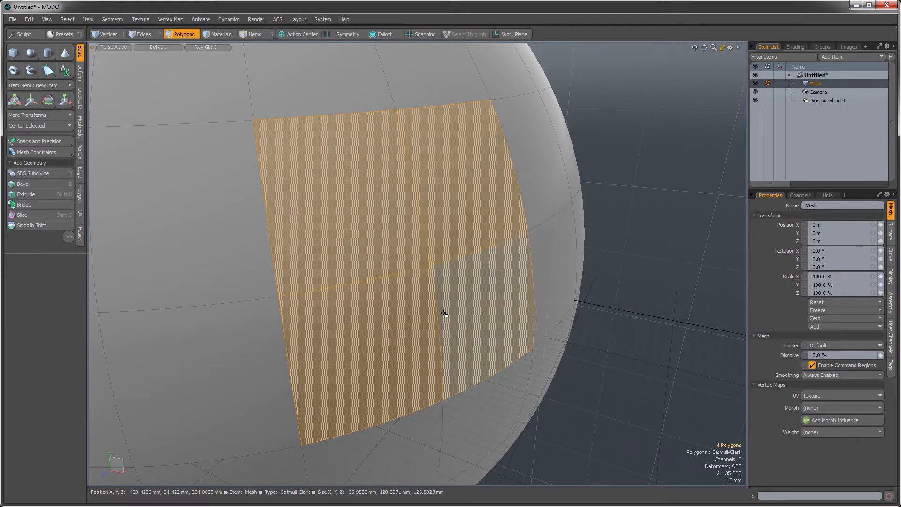
{"action": "key", "text": "shift+a"}
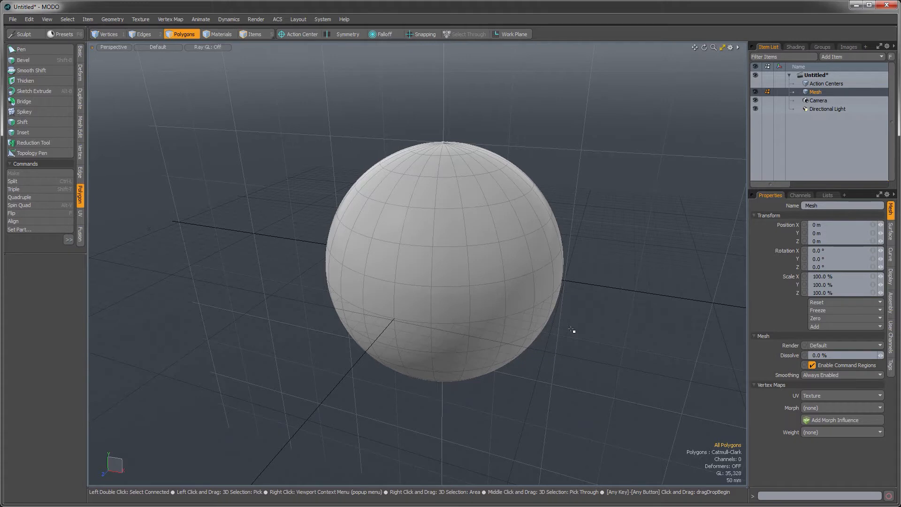
Reveal the collapsed Layouts toolbar above the viewport and collapse it again
{"action": "left_click", "coordinate": [600, 25]}
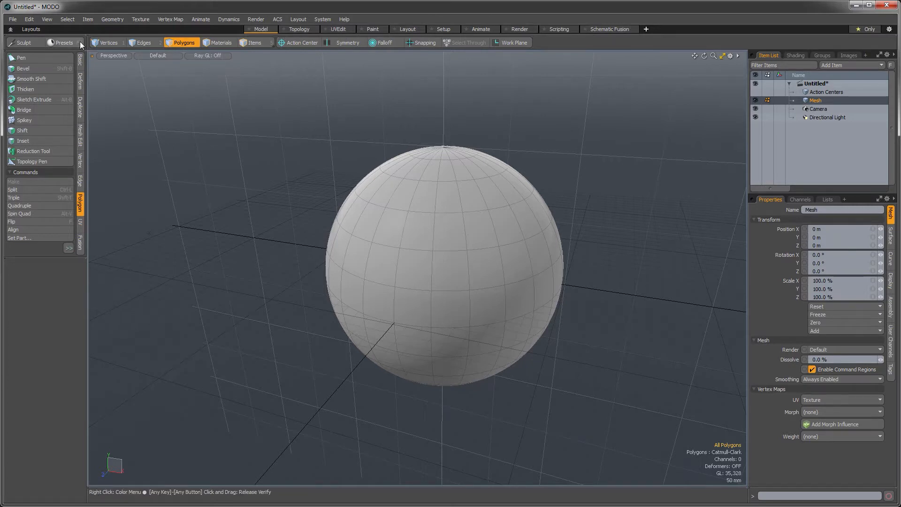
{"action": "left_click", "coordinate": [79, 28]}
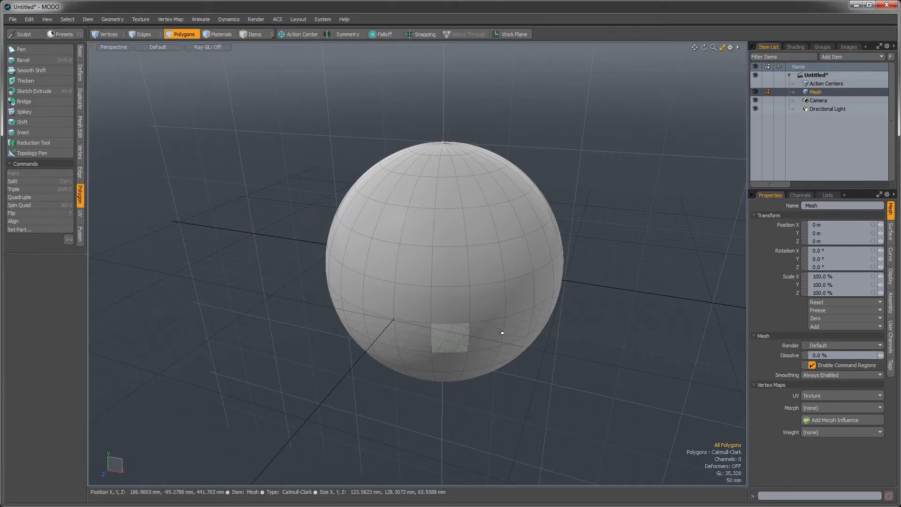
Cycle through the available layouts in the layout switcher and switch to the UVEdit layout
{"action": "key", "text": "ctrl"}
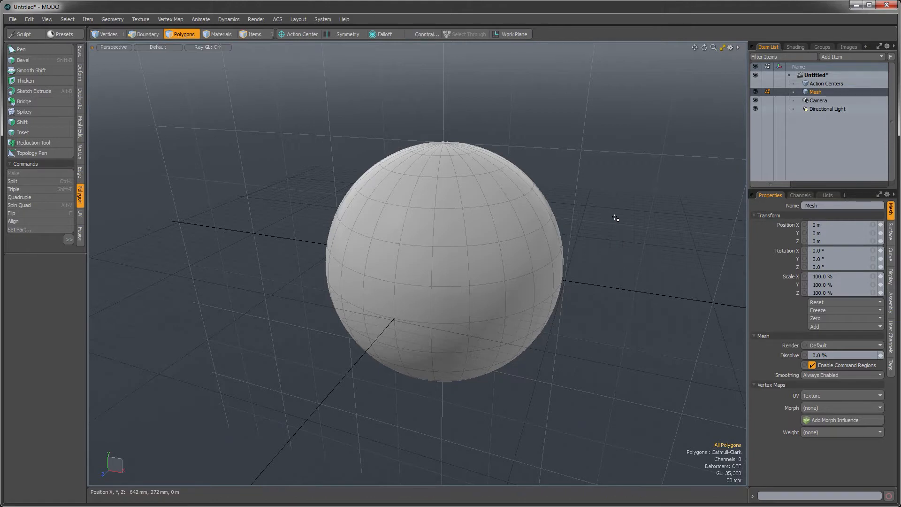
{"action": "key", "text": "ctrl+Tab"}
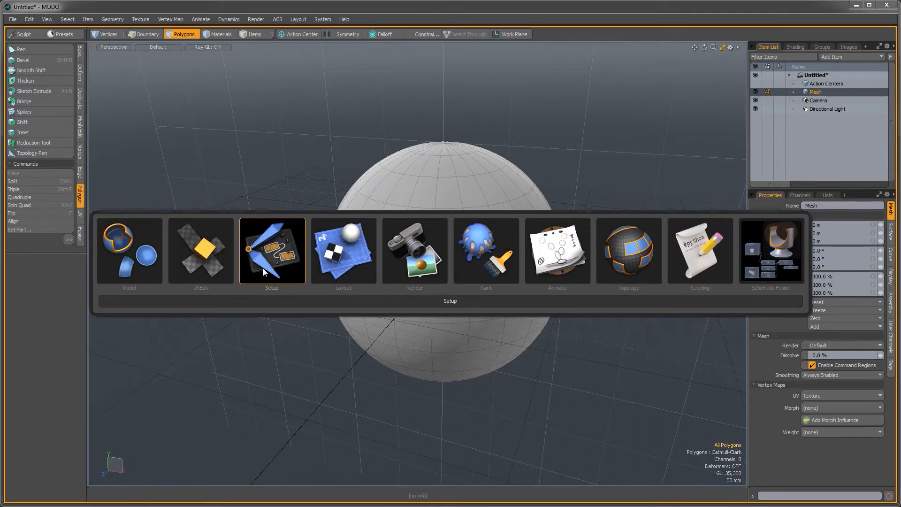
{"action": "key", "text": "ctrl+Tab"}
{"action": "key", "text": "ctrl+Tab"}
{"action": "key", "text": "ctrl+Tab"}
{"action": "key", "text": "ctrl+Tab"}
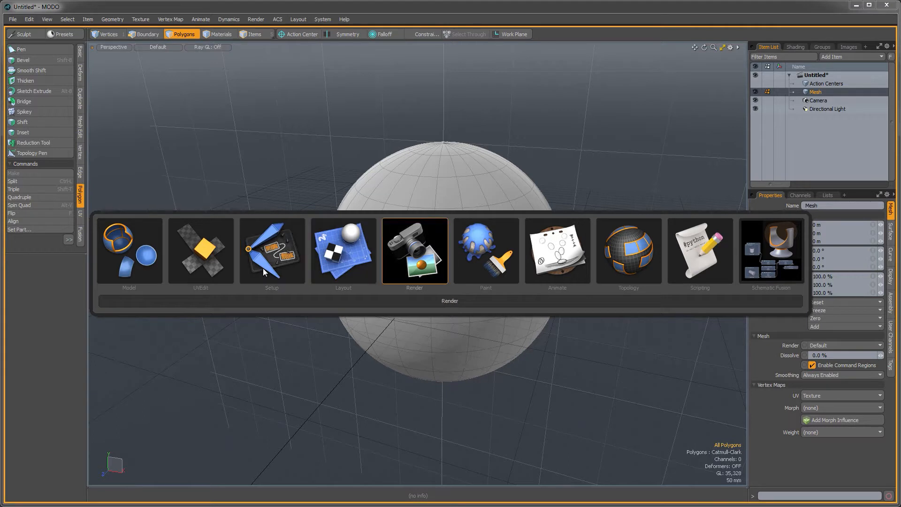
{"action": "key", "text": "ctrl+Tab"}
{"action": "key", "text": "ctrl+Tab"}
{"action": "key", "text": "ctrl+Tab"}
{"action": "key", "text": "ctrl+Tab"}
{"action": "key", "text": "ctrl+Tab"}
{"action": "key", "text": "ctrl+Tab"}
{"action": "key", "text": "ctrl+Tab"}
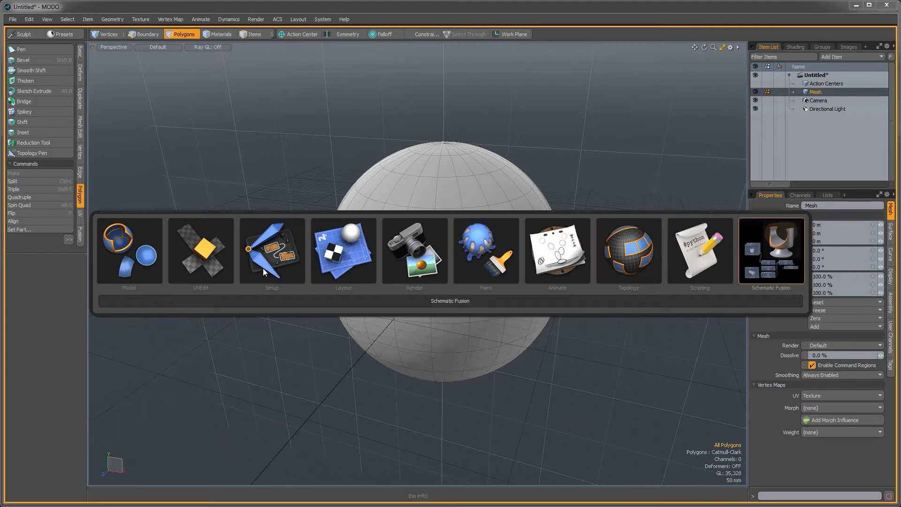
{"action": "key", "text": "ctrl+Tab"}
{"action": "key", "text": "ctrl+Tab"}
{"action": "key", "text": "ctrl+Tab"}
{"action": "key", "text": "ctrl+Tab"}
{"action": "key", "text": "ctrl+Tab"}
{"action": "key", "text": "ctrl+Tab"}
{"action": "key", "text": "ctrl+Tab"}
{"action": "key", "text": "ctrl+Tab"}
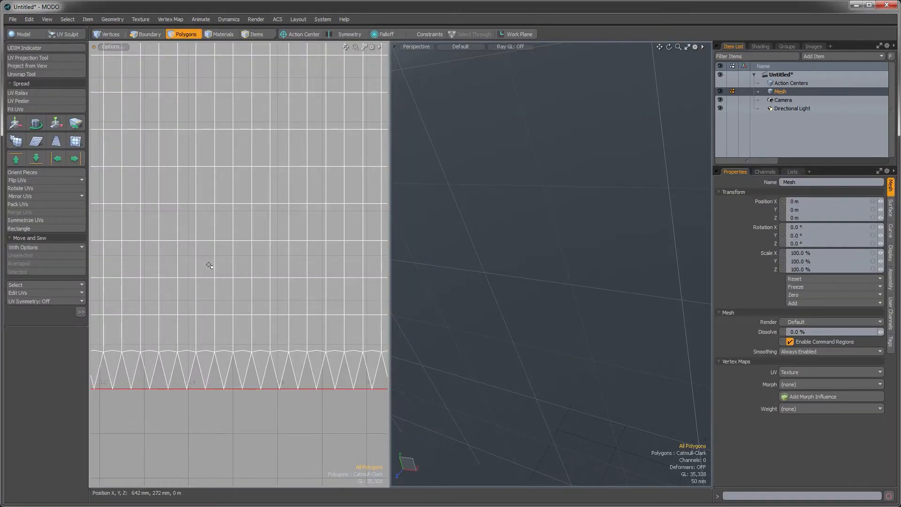
Switch from the UVEdit layout back to the Model layout
{"action": "key", "text": "ctrl+Tab"}
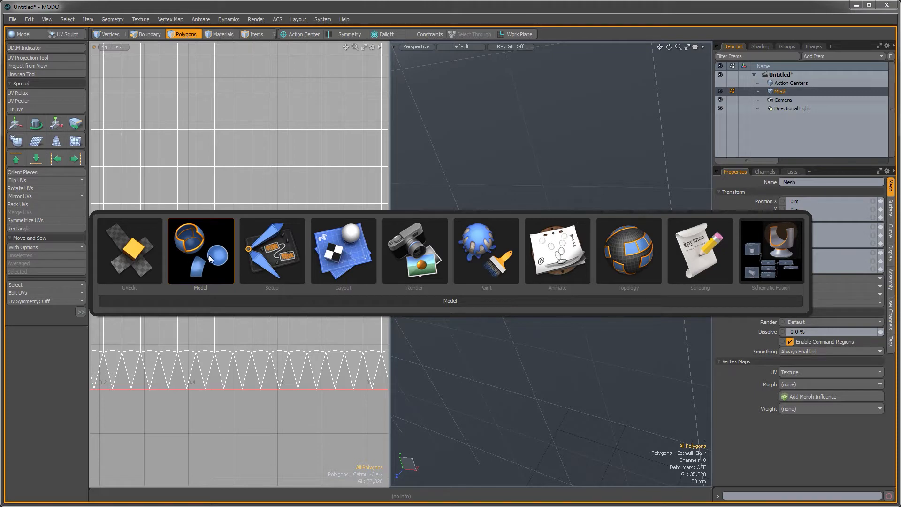
{"action": "left_click", "coordinate": [210, 255]}
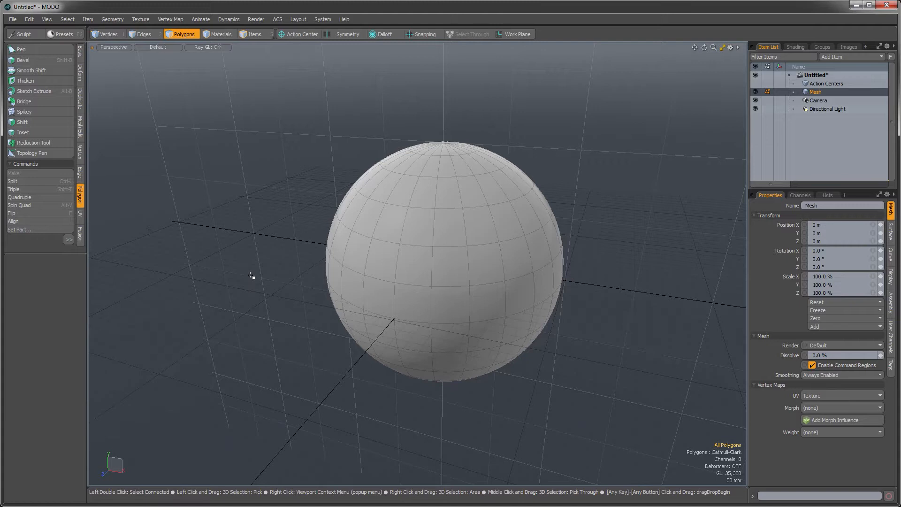
Change the viewport to the Right view and on to the Bottom view using the view pie menu
{"action": "key", "text": "shift"}
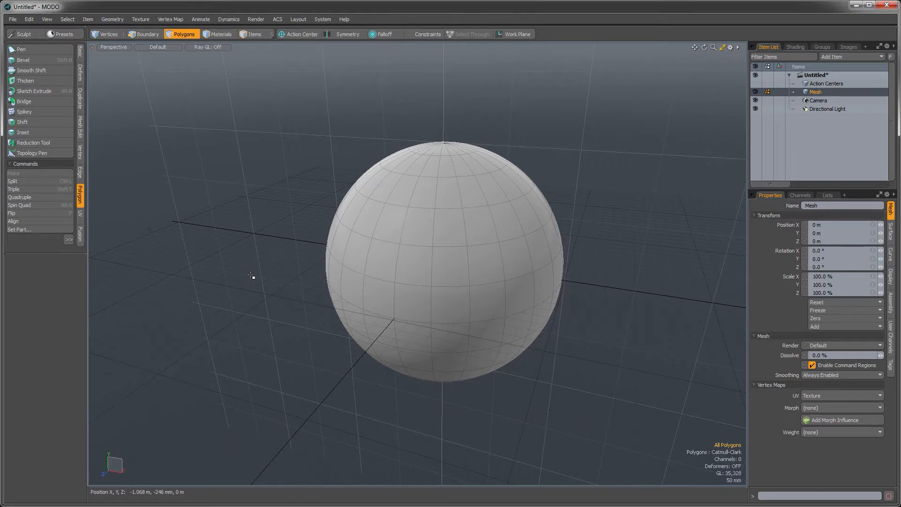
{"action": "key", "text": "ctrl+space"}
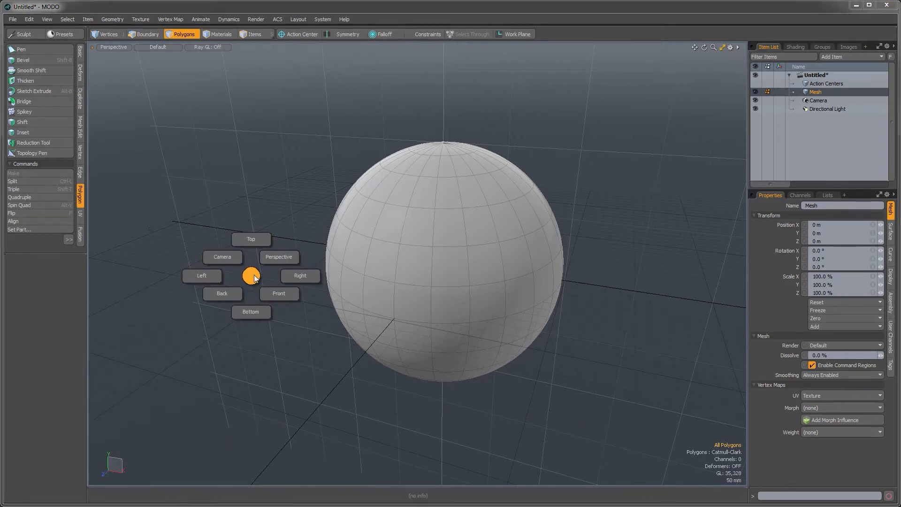
{"action": "left_click", "coordinate": [300, 277]}
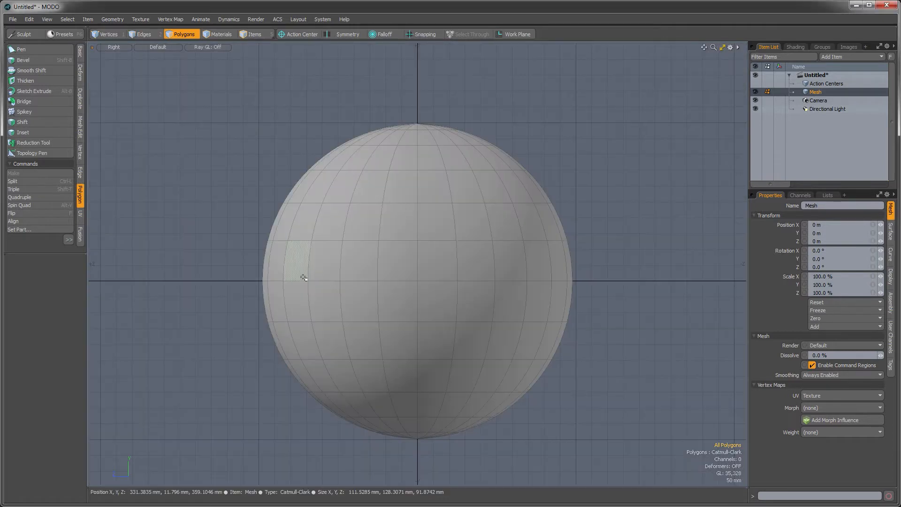
{"action": "key", "text": "ctrl+space"}
{"action": "left_click", "coordinate": [301, 312]}
Switch the viewport through the Top and Camera views and finish in the Perspective view
{"action": "key", "text": "ctrl+space"}
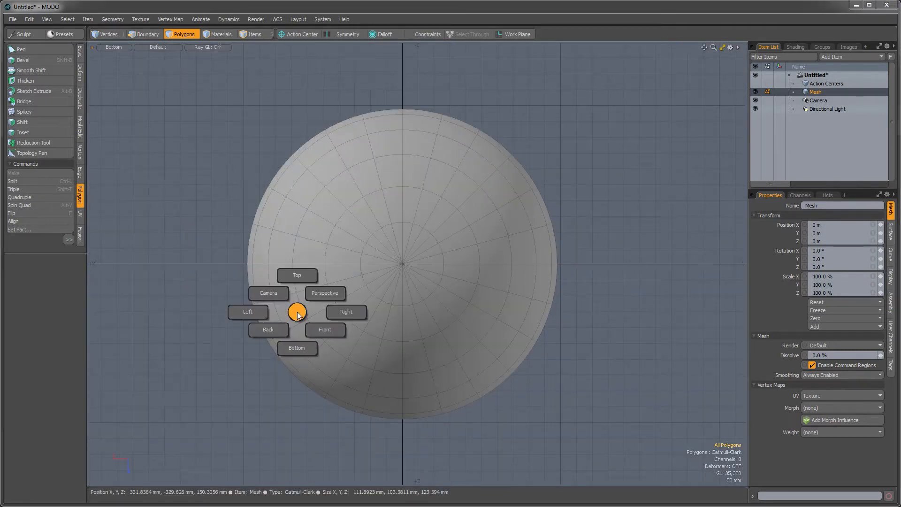
{"action": "left_click", "coordinate": [299, 274]}
{"action": "key", "text": "ctrl+space"}
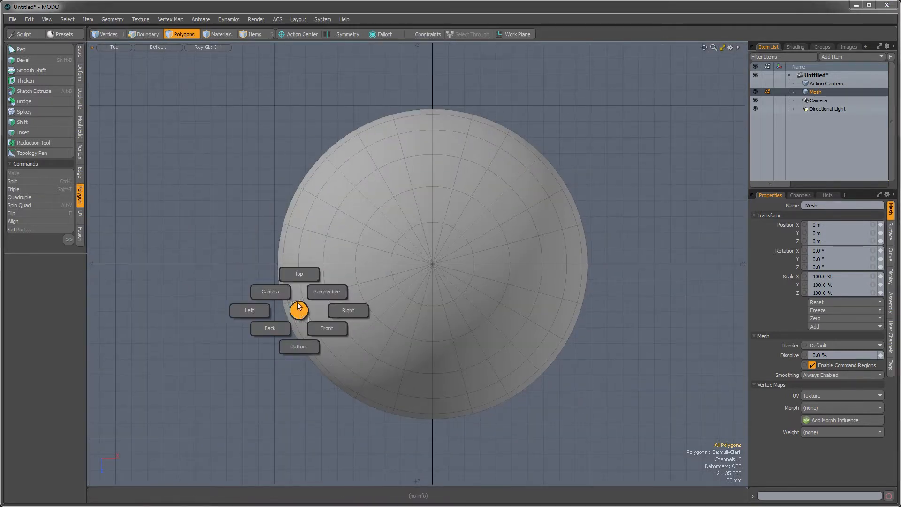
{"action": "left_click", "coordinate": [274, 282]}
{"action": "key", "text": "ctrl+space"}
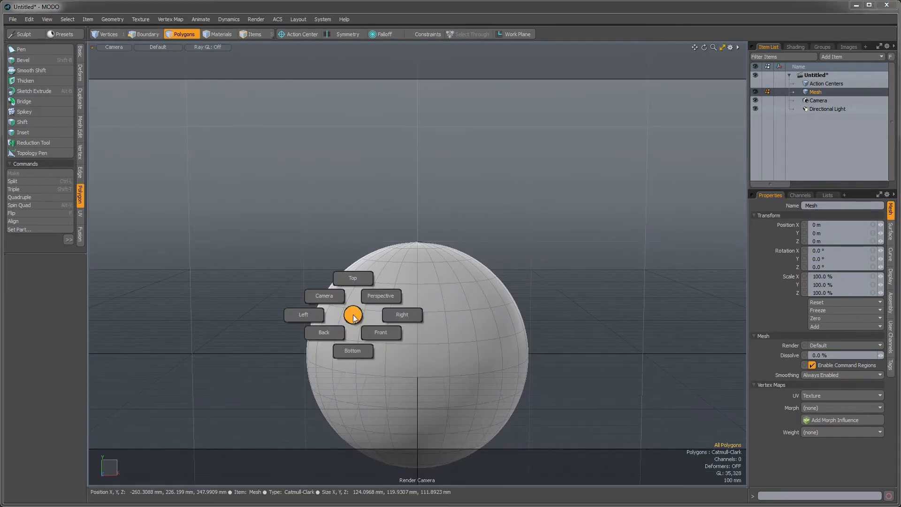
{"action": "left_click", "coordinate": [387, 290]}
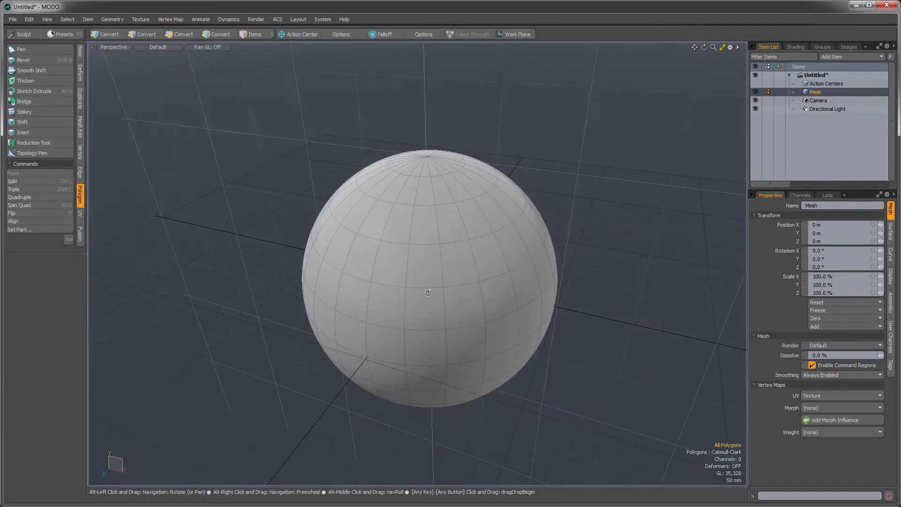
Select a horizontal row of six polygons across the middle of the sphere in polygon mode
{"action": "key", "text": "3"}
{"action": "left_click", "coordinate": [426, 282]}
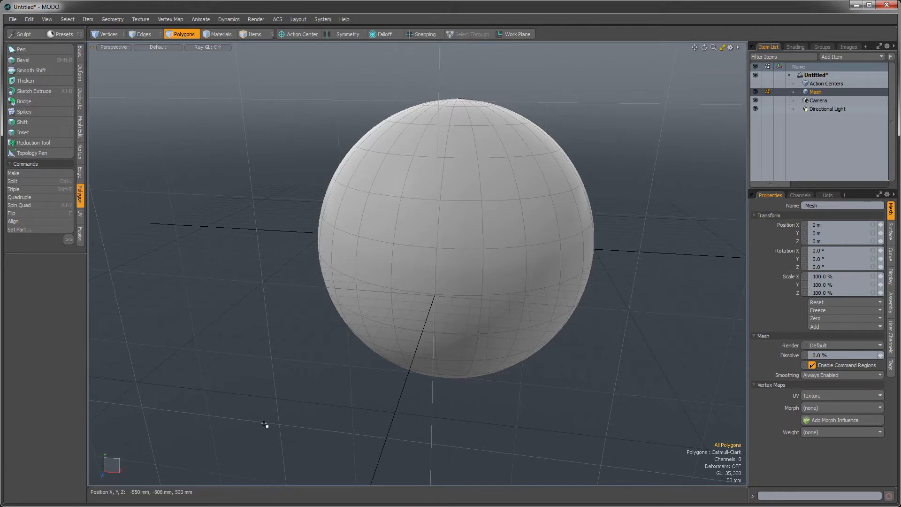
{"action": "mouse_move", "coordinate": [339, 250]}
{"action": "left_mouse_down"}
{"action": "mouse_move", "coordinate": [450, 280]}
{"action": "mouse_move", "coordinate": [540, 275]}
{"action": "left_mouse_up"}
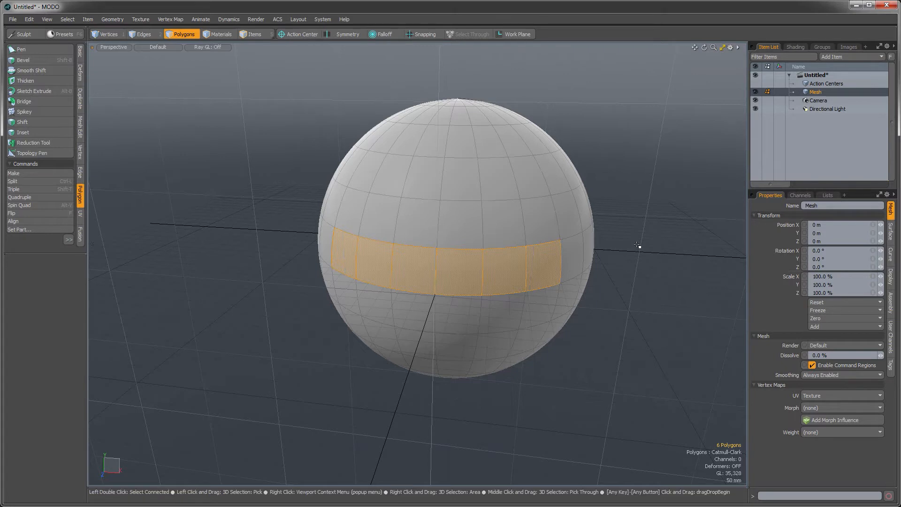
Grow and shrink the row selection repeatedly through its neighbouring polygons, and clear the selection
{"action": "key", "text": "shift"}
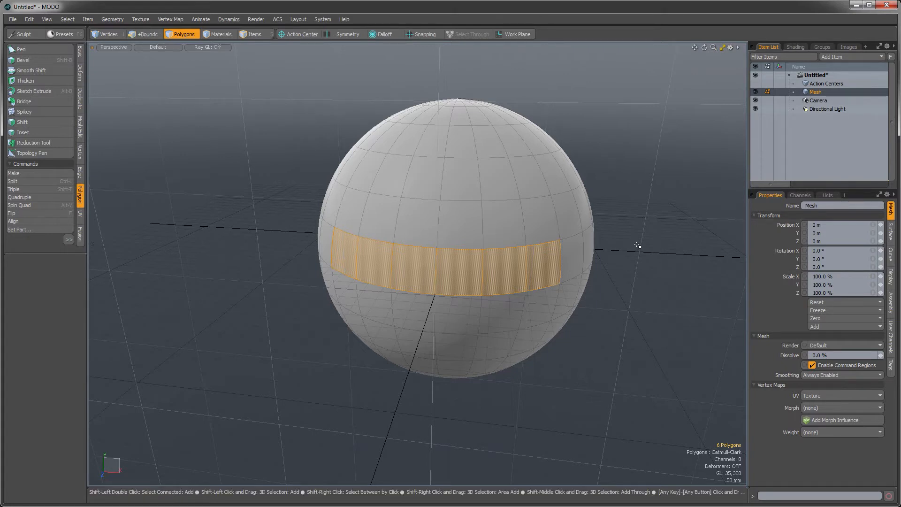
{"action": "key", "text": "shift+Up"}
{"action": "key", "text": "shift+Up"}
{"action": "key", "text": "shift+Up"}
{"action": "key", "text": "shift+Up"}
{"action": "key", "text": "shift+Down"}
{"action": "key", "text": "shift+Down"}
{"action": "key", "text": "shift+Down"}
{"action": "key", "text": "shift+Down"}
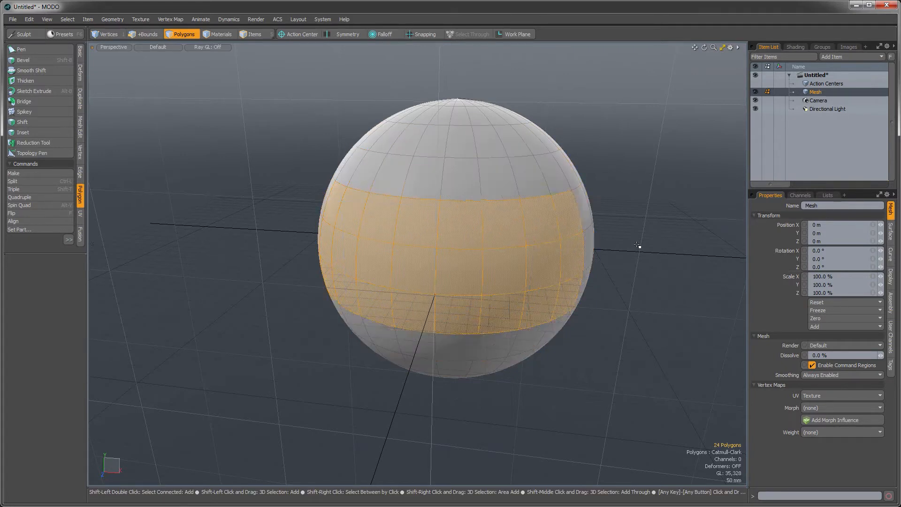
{"action": "left_click", "coordinate": [644, 244]}
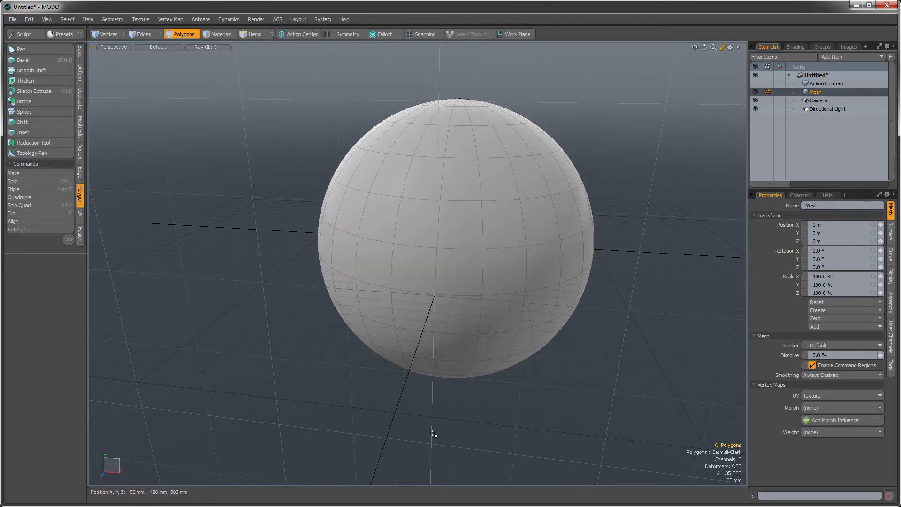
Select two polygons one apart in the middle row and extend that alternating pattern around the whole sphere
{"action": "left_click", "coordinate": [456, 271]}
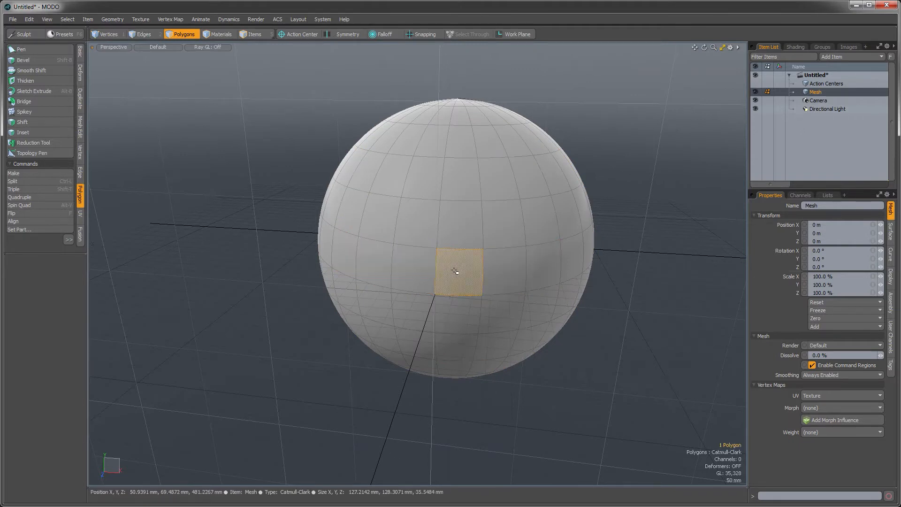
{"action": "left_click", "coordinate": [543, 271], "text": "shift"}
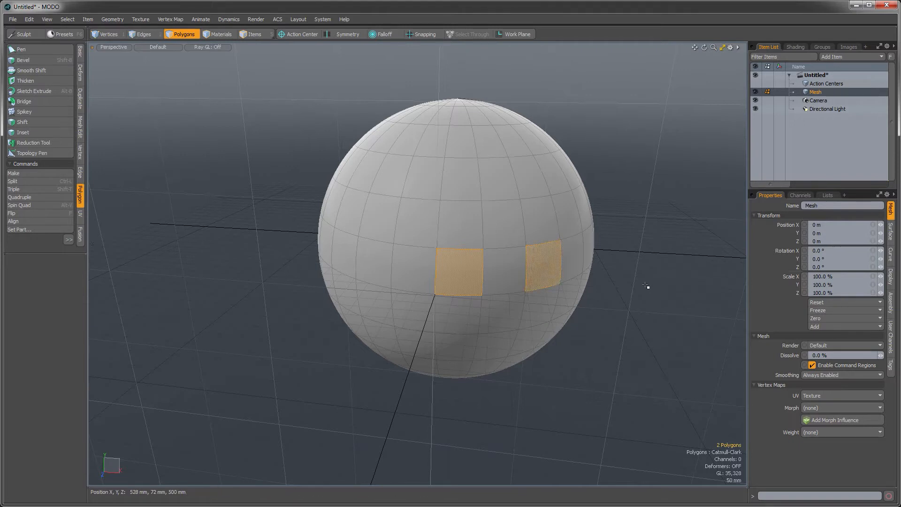
{"action": "key", "text": "Up"}
{"action": "key", "text": "Up"}
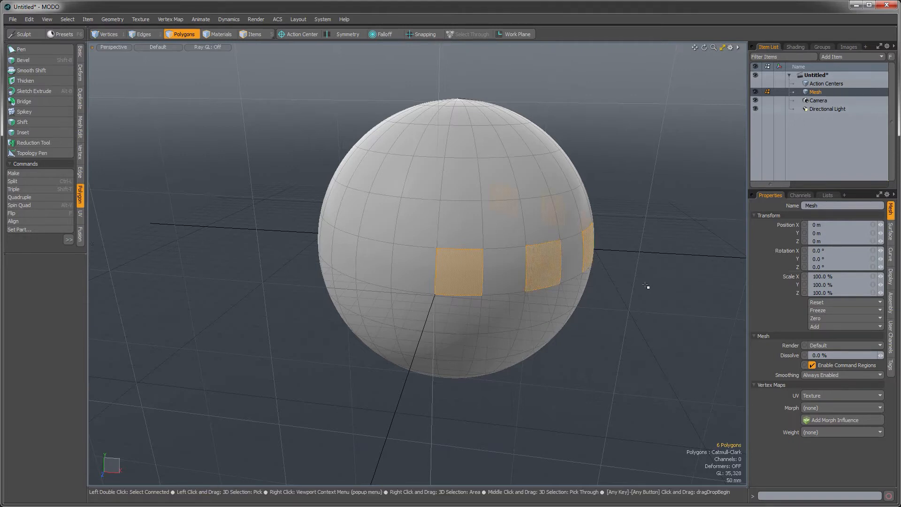
{"action": "key", "text": "Up"}
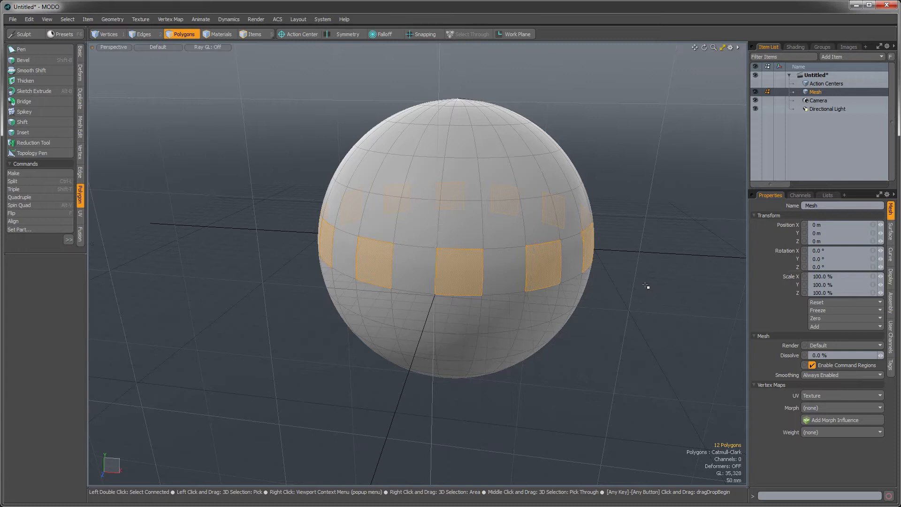
Replace the pattern with a selection of all connected polygons of the sphere, and deselect everything
{"action": "left_click", "coordinate": [463, 269]}
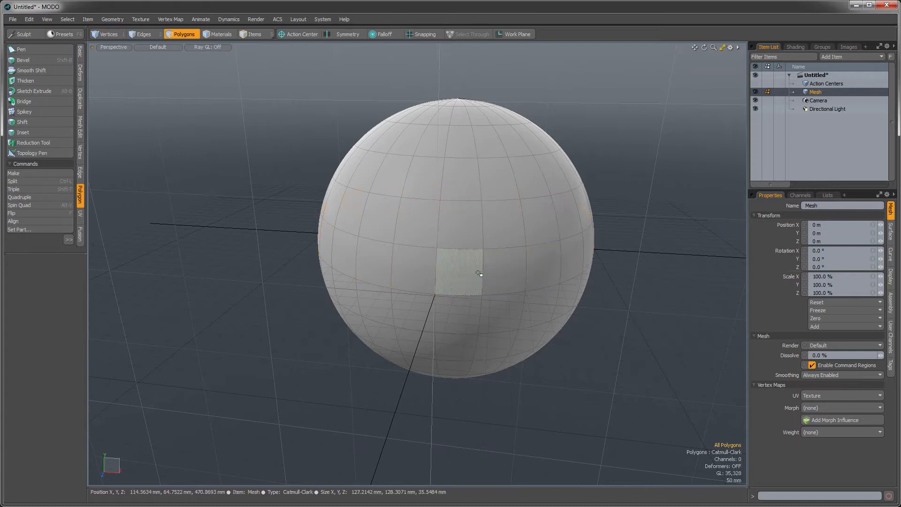
{"action": "double_click", "coordinate": [470, 274]}
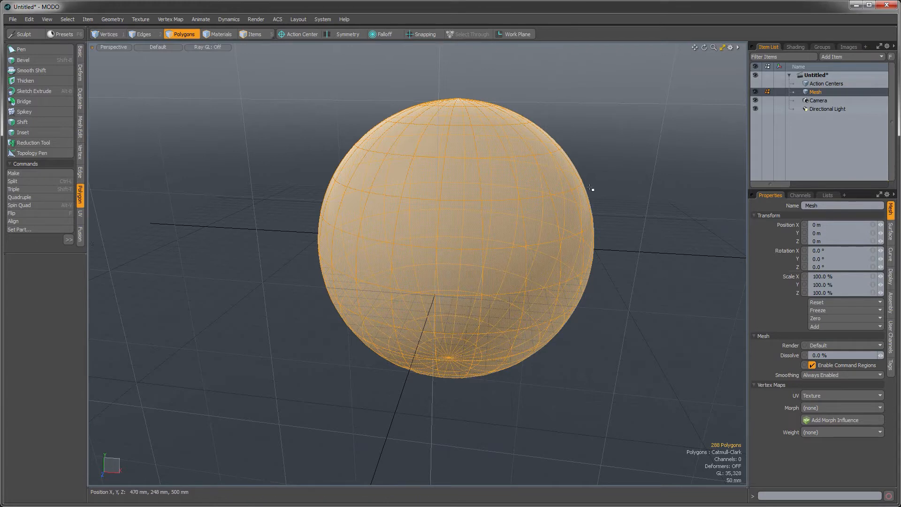
{"action": "left_click", "coordinate": [617, 216]}
In edge mode, select the sphere's horizontal middle edge loop and a vertical edge loop in turn, and clear the selection
{"action": "key", "text": "2"}
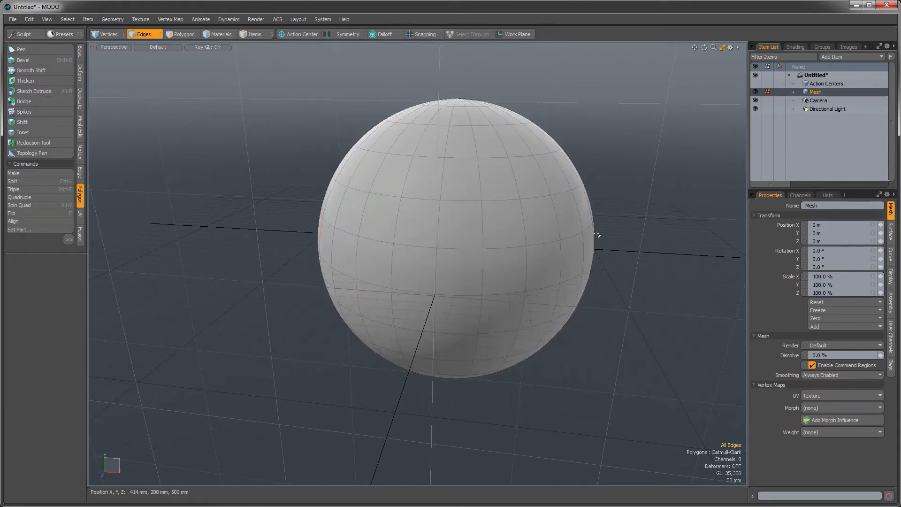
{"action": "double_click", "coordinate": [453, 249]}
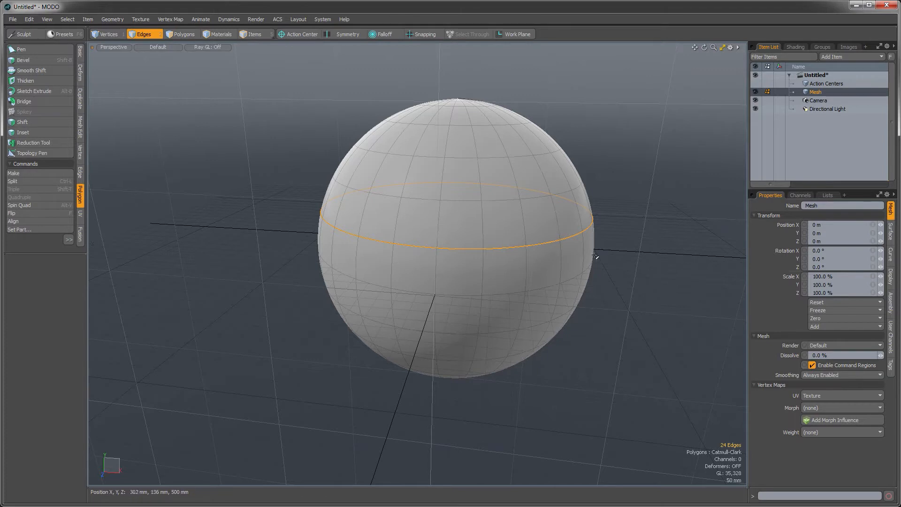
{"action": "double_click", "coordinate": [484, 226]}
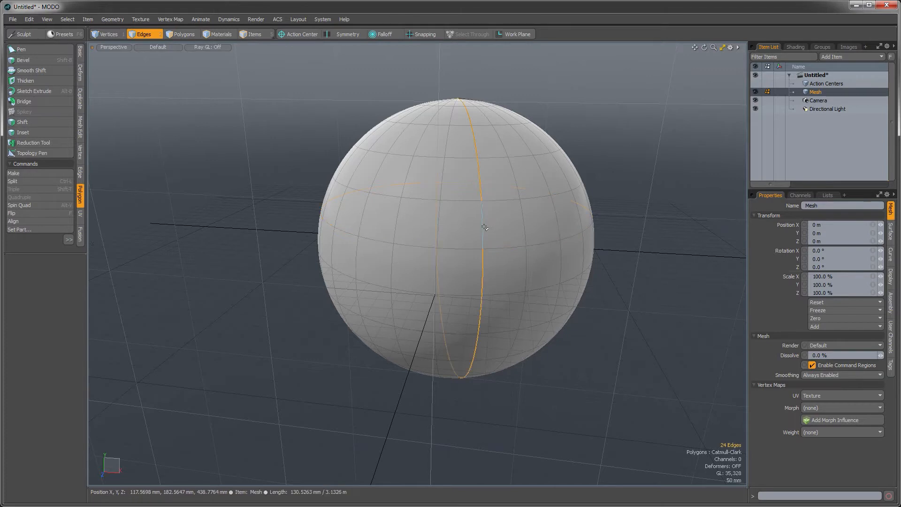
{"action": "left_click", "coordinate": [648, 219]}
Try rotating the whole sphere about the Z axis around a point placed beside it, and undo the rotation
{"action": "left_click_drag", "start_coordinate": [566, 252], "coordinate": [488, 313], "text": "alt"}
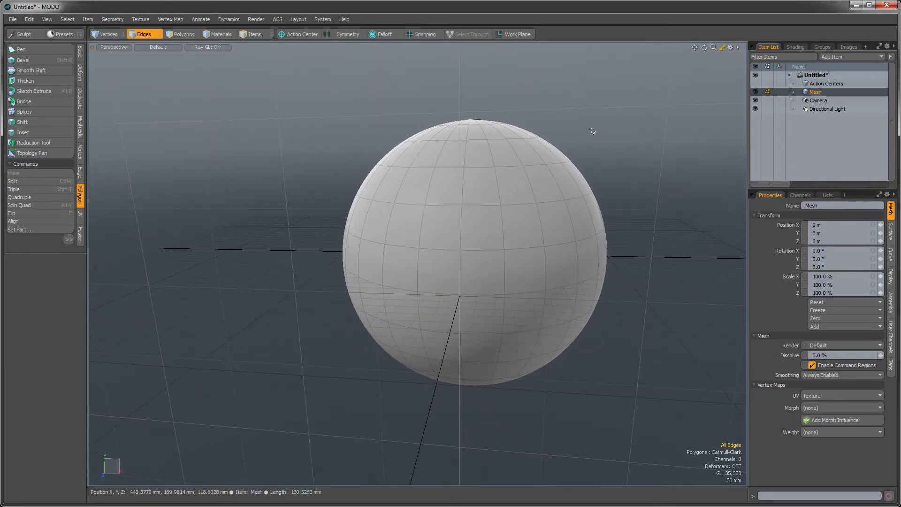
{"action": "key", "text": "e"}
{"action": "left_click", "coordinate": [311, 229]}
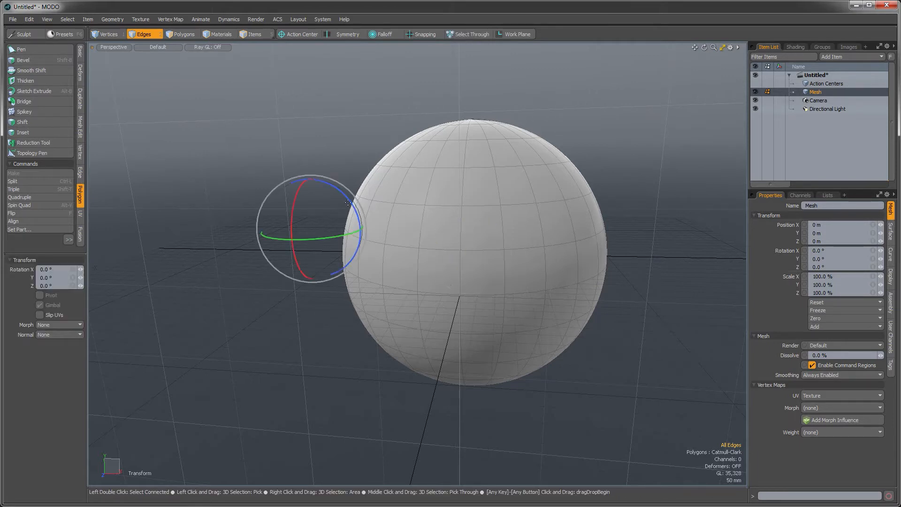
{"action": "mouse_move", "coordinate": [348, 203]}
{"action": "left_mouse_down"}
{"action": "mouse_move", "coordinate": [296, 198]}
{"action": "mouse_move", "coordinate": [339, 196]}
{"action": "left_mouse_up"}
{"action": "key", "text": "space"}
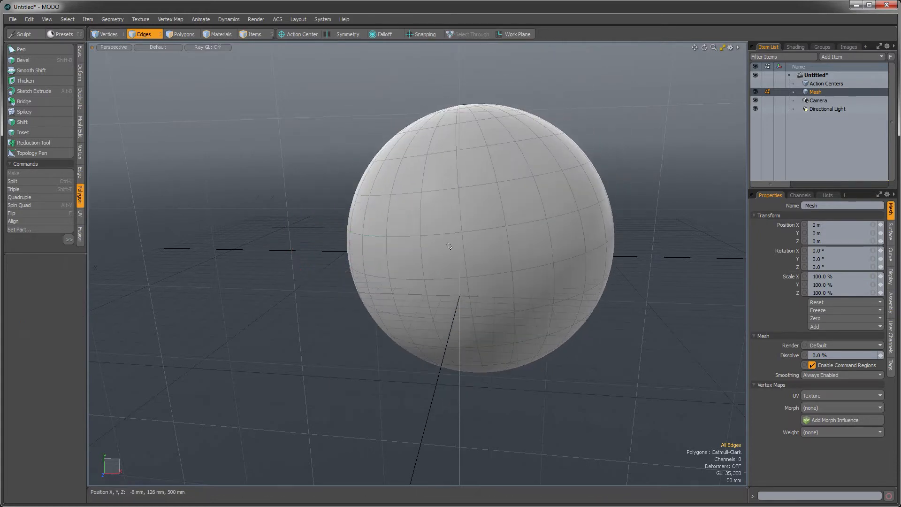
{"action": "key", "text": "ctrl+z"}
{"action": "key", "text": "space"}
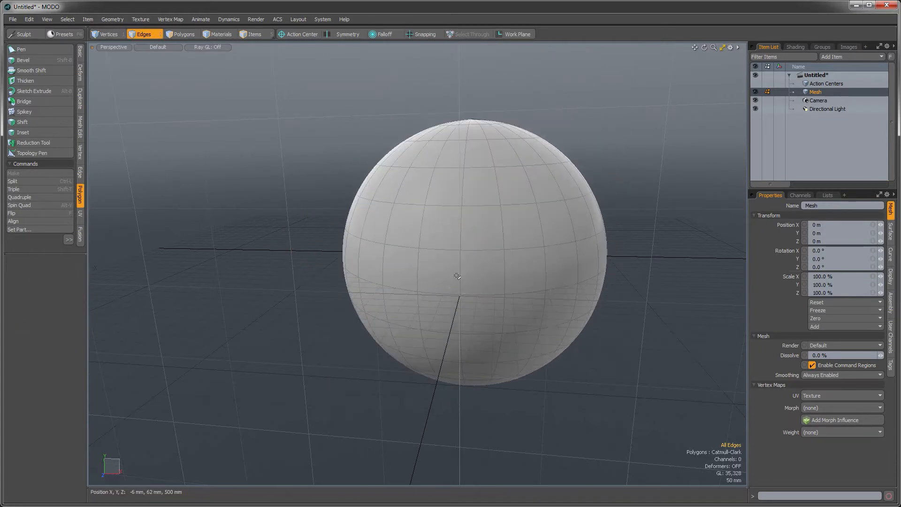
Select four polygons at the sphere's middle, try rotating them around a point outside the sphere, and undo and deselect
{"action": "key", "text": "3"}
{"action": "left_click_drag", "start_coordinate": [471, 272], "coordinate": [450, 267]}
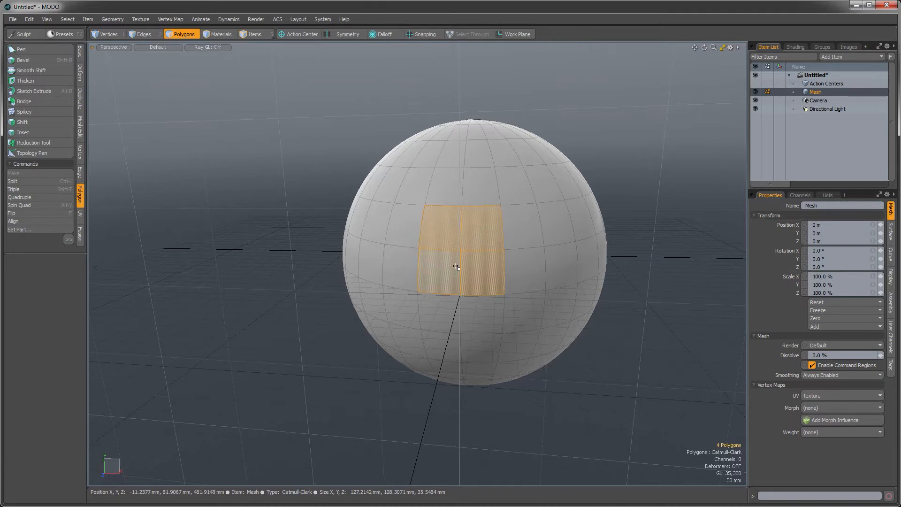
{"action": "key", "text": "e"}
{"action": "left_click", "coordinate": [287, 242]}
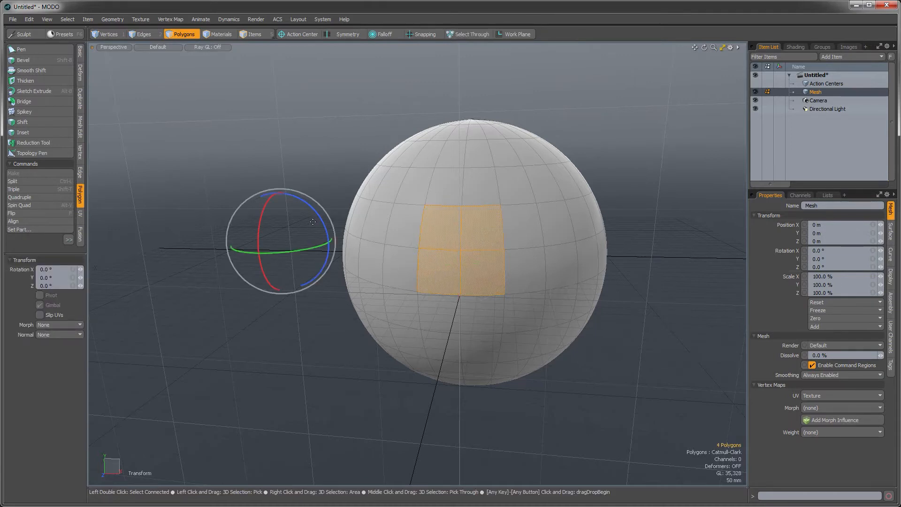
{"action": "mouse_move", "coordinate": [320, 218]}
{"action": "left_mouse_down"}
{"action": "mouse_move", "coordinate": [303, 185]}
{"action": "mouse_move", "coordinate": [331, 232]}
{"action": "mouse_move", "coordinate": [319, 211]}
{"action": "left_mouse_up"}
{"action": "key", "text": "ctrl+z"}
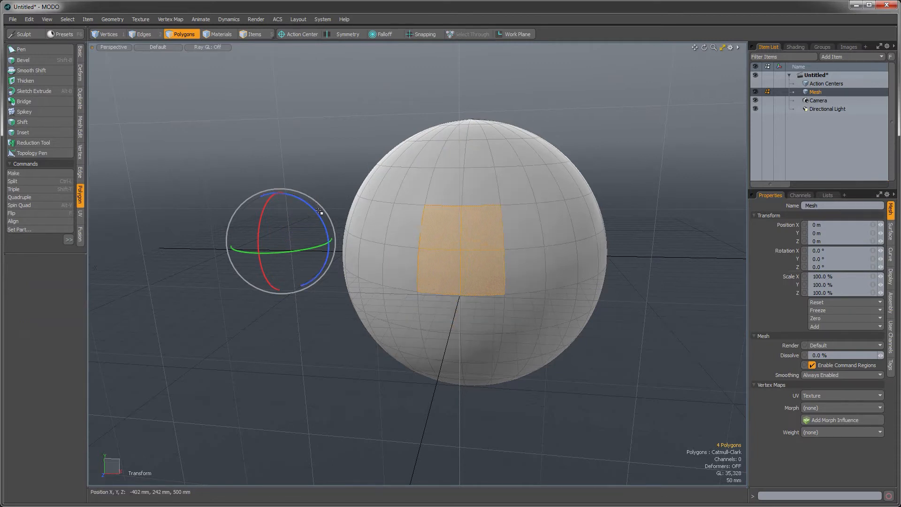
{"action": "key", "text": "space"}
{"action": "left_click", "coordinate": [637, 217]}
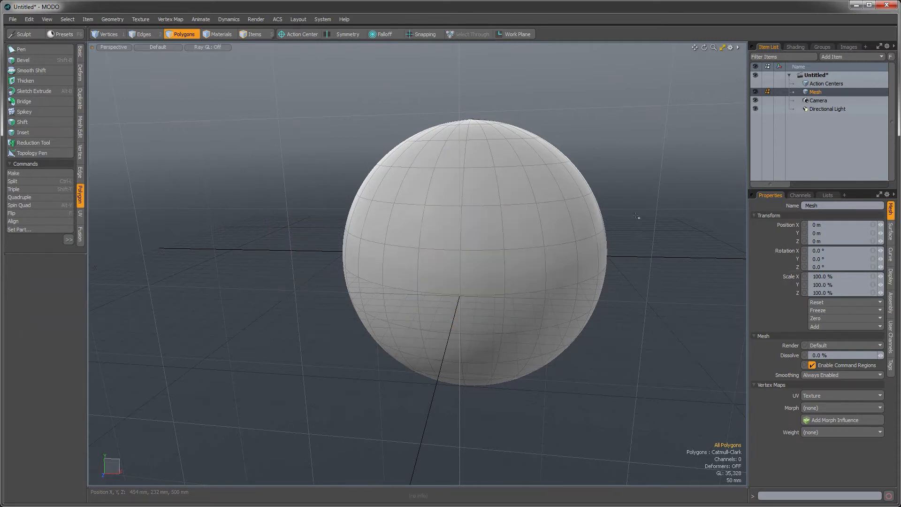
Set the action center to Automatic and activate the Move tool on six selected polygons in the sphere's upper part
{"action": "left_click", "coordinate": [308, 34]}
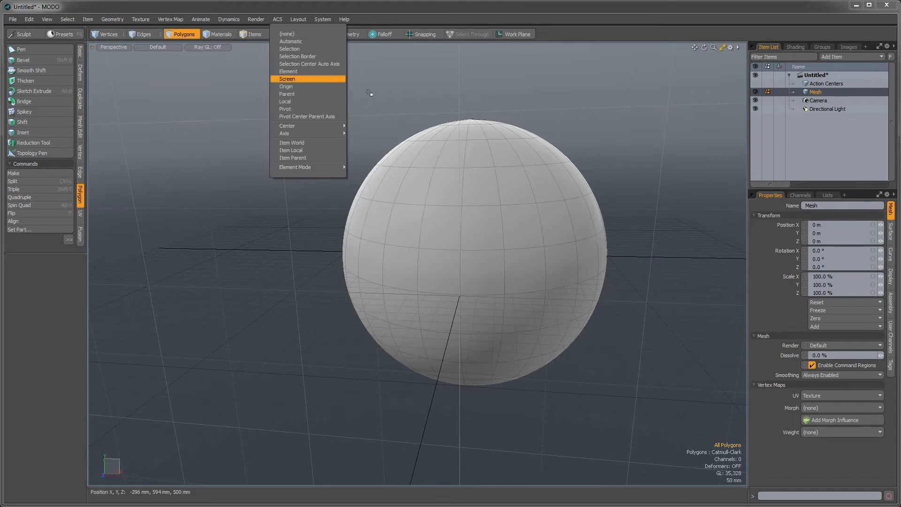
{"action": "left_click", "coordinate": [306, 42]}
{"action": "left_click_drag", "start_coordinate": [456, 150], "coordinate": [499, 155]}
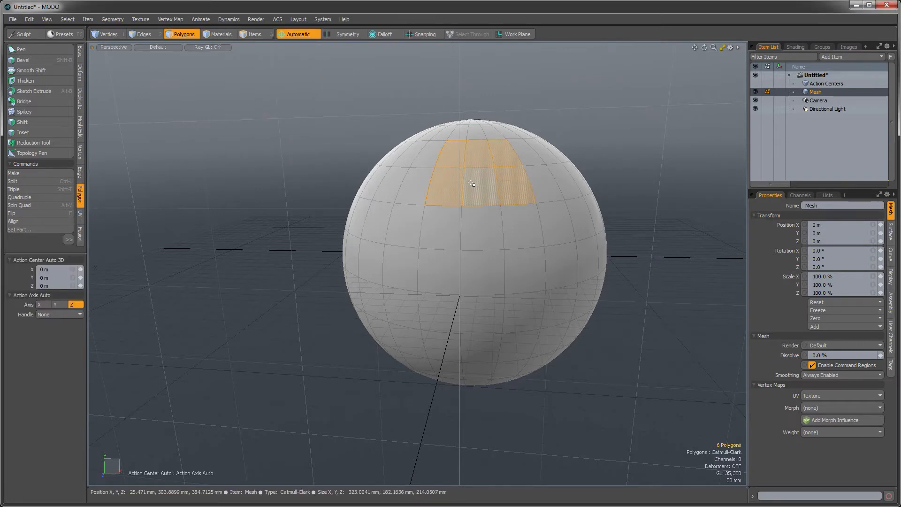
{"action": "key", "text": "w"}
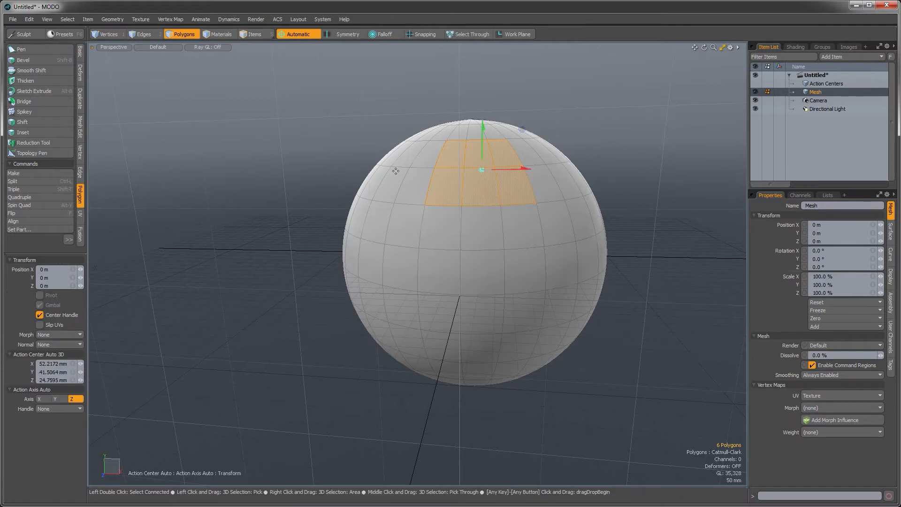
{"action": "left_click_drag", "start_coordinate": [421, 184], "coordinate": [523, 220], "text": "alt"}
{"action": "mouse_move", "coordinate": [344, 199]}
{"action": "left_mouse_down", "text": "alt"}
{"action": "mouse_move", "coordinate": [353, 201]}
{"action": "mouse_move", "coordinate": [342, 198]}
{"action": "left_mouse_up", "text": "alt"}
Set the action center to Origin, try rotating the six selected polygons about the X axis, and undo the rotation
{"action": "left_click", "coordinate": [288, 33]}
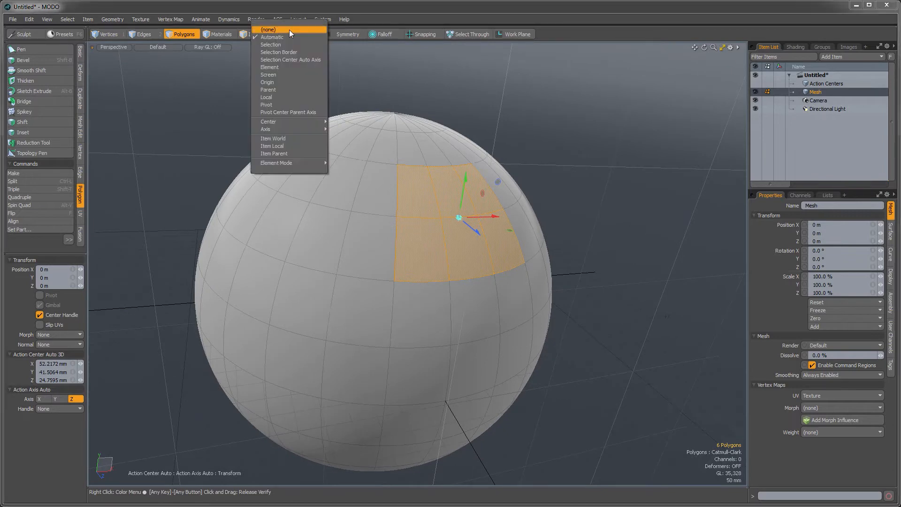
{"action": "left_click", "coordinate": [280, 81]}
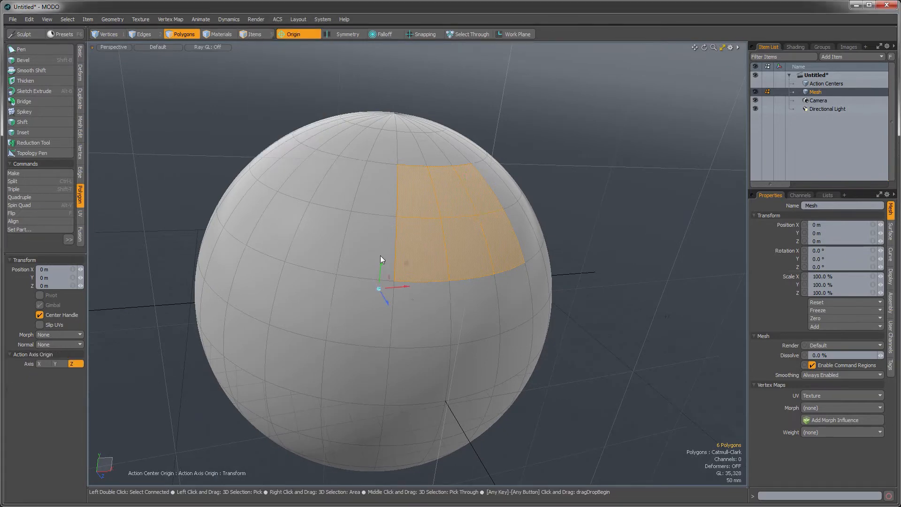
{"action": "key", "text": "e"}
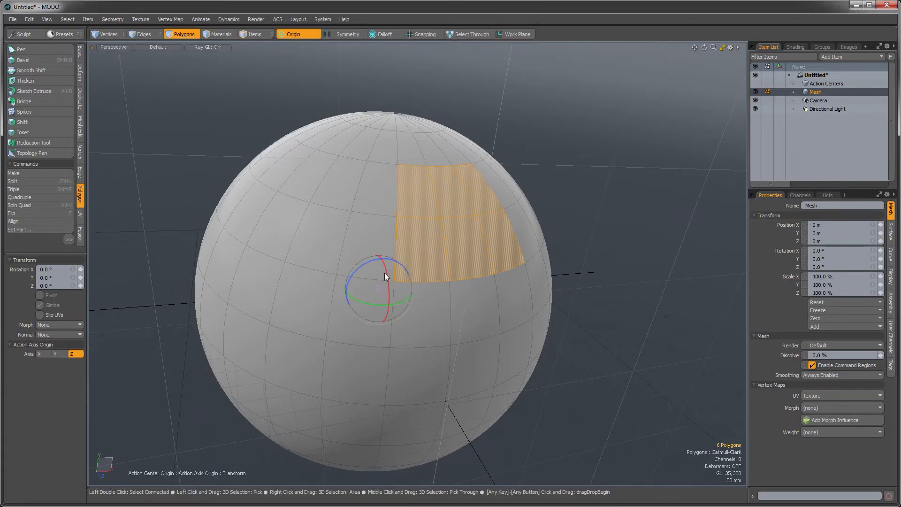
{"action": "mouse_move", "coordinate": [385, 274]}
{"action": "left_mouse_down"}
{"action": "mouse_move", "coordinate": [385, 300]}
{"action": "mouse_move", "coordinate": [385, 263]}
{"action": "mouse_move", "coordinate": [385, 282]}
{"action": "left_mouse_up"}
{"action": "key", "text": "ctrl+z"}
{"action": "key", "text": "space"}
{"action": "left_click", "coordinate": [603, 202]}
{"action": "mouse_move", "coordinate": [497, 271]}
{"action": "left_mouse_down", "text": "alt"}
{"action": "mouse_move", "coordinate": [441, 251]}
{"action": "mouse_move", "coordinate": [501, 246]}
{"action": "mouse_move", "coordinate": [422, 201]}
{"action": "left_mouse_up", "text": "alt"}
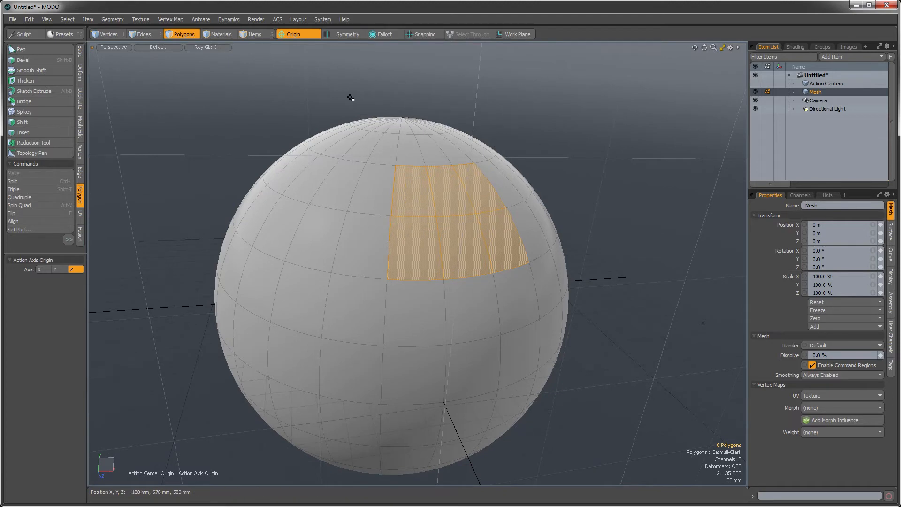
Set the action center to Element for the six selected polygons
{"action": "left_click", "coordinate": [295, 34]}
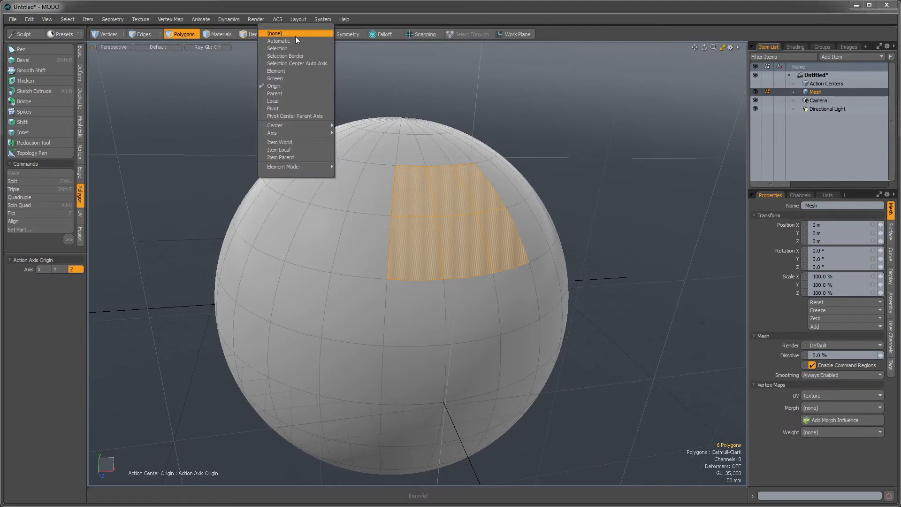
{"action": "left_click", "coordinate": [288, 72]}
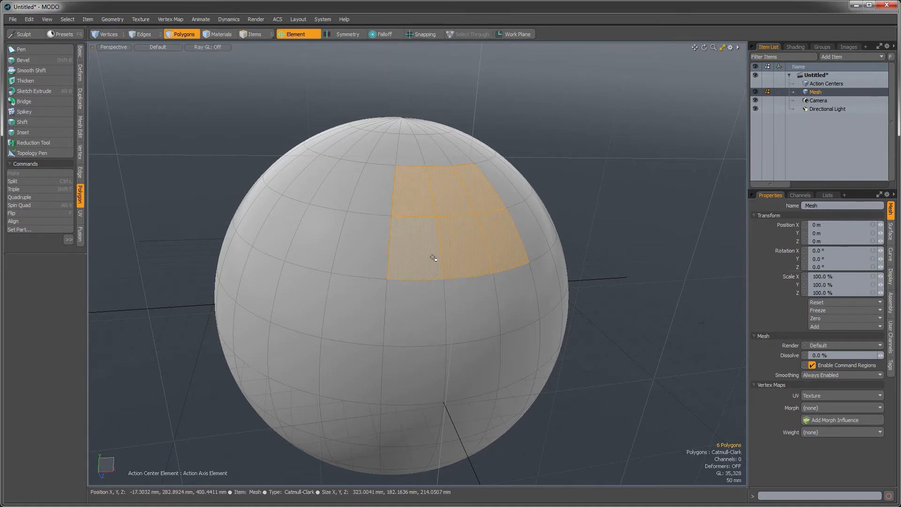
Try moving the six selected polygons on the sphere along X, using the unselected polygon directly below them as the action center element
{"action": "key", "text": "y"}
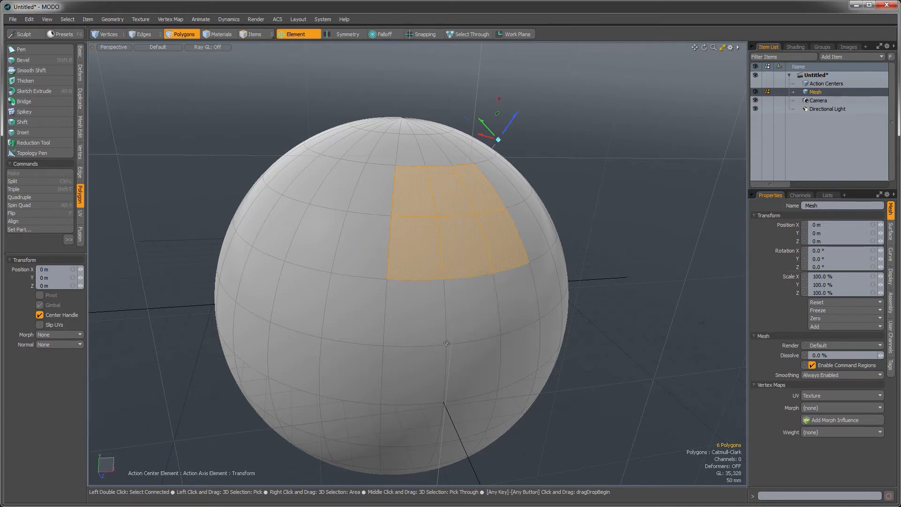
{"action": "left_click", "coordinate": [473, 309]}
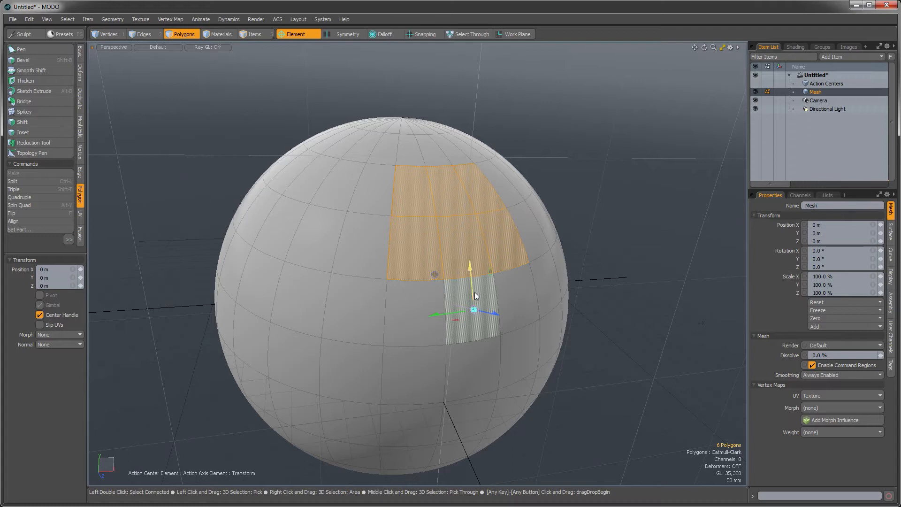
{"action": "mouse_move", "coordinate": [472, 289]}
{"action": "left_mouse_down"}
{"action": "mouse_move", "coordinate": [472, 278]}
{"action": "mouse_move", "coordinate": [473, 304]}
{"action": "mouse_move", "coordinate": [464, 272]}
{"action": "left_mouse_up"}
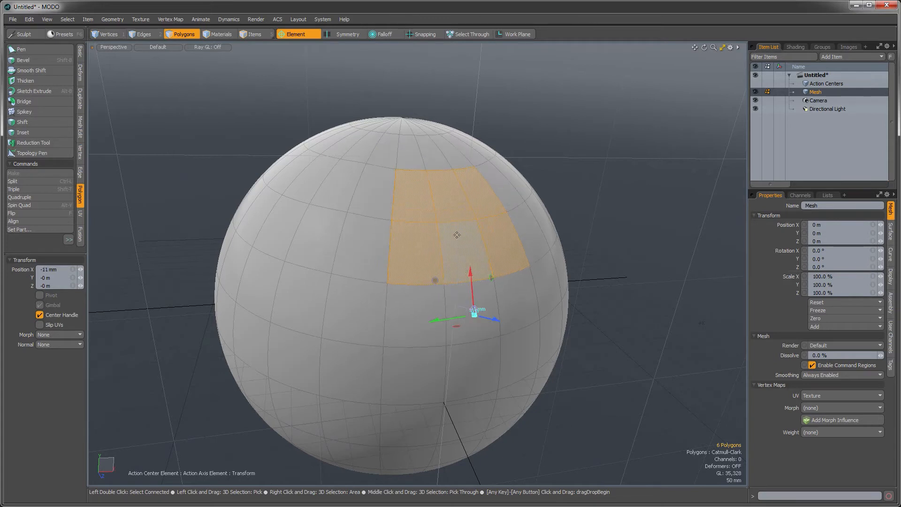
{"action": "left_click_drag", "start_coordinate": [457, 235], "coordinate": [455, 223]}
Relocate the action center to elements inside the six-polygon selection, exit the Transform tool and clear the selection
{"action": "left_click", "coordinate": [456, 215]}
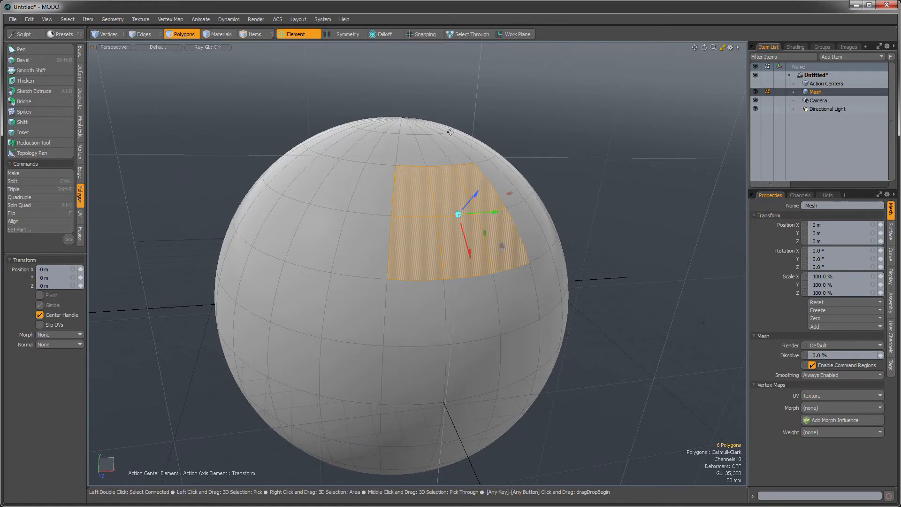
{"action": "left_click", "coordinate": [582, 198]}
{"action": "left_click_drag", "start_coordinate": [500, 329], "coordinate": [470, 266], "text": "alt"}
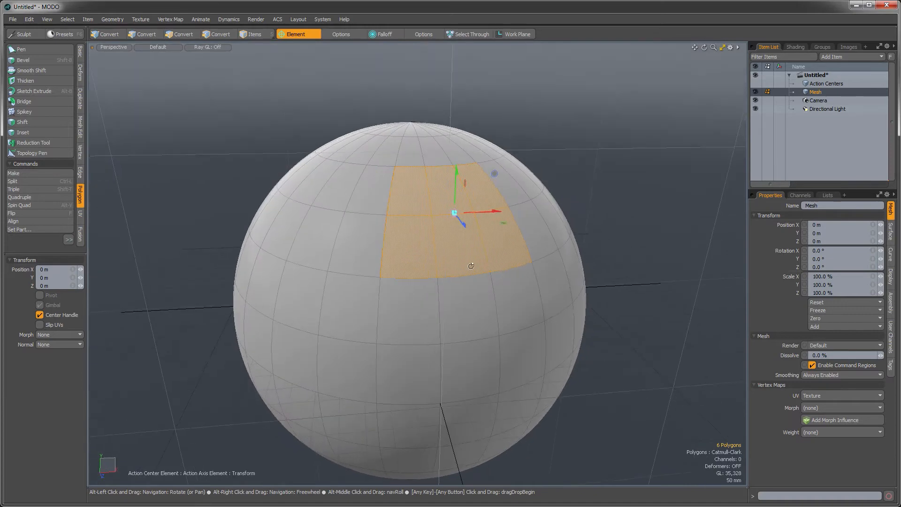
{"action": "left_click", "coordinate": [587, 161]}
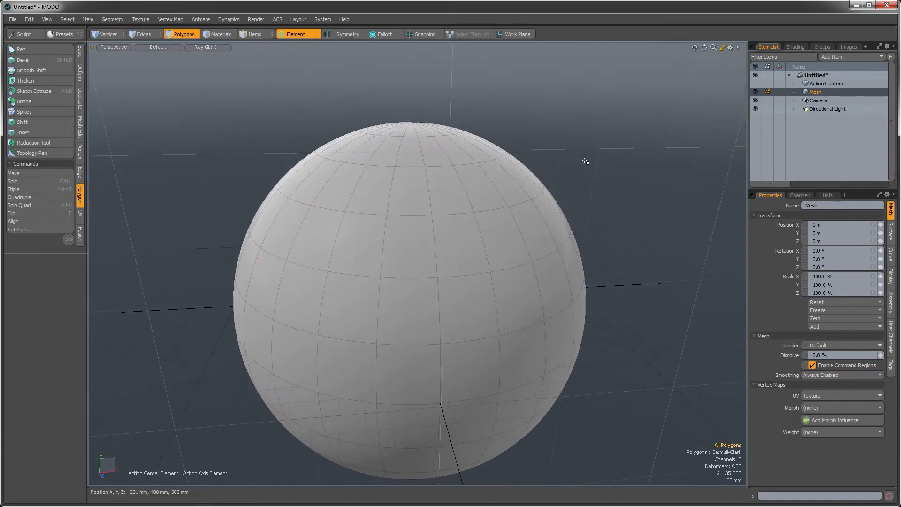
Select the Action Centers mesh item and hide the sphere's Mesh item so the three discs stand alone
{"action": "left_click", "coordinate": [812, 85]}
{"action": "scroll", "coordinate": [543, 195], "scroll_direction": "down", "scroll_amount": 3}
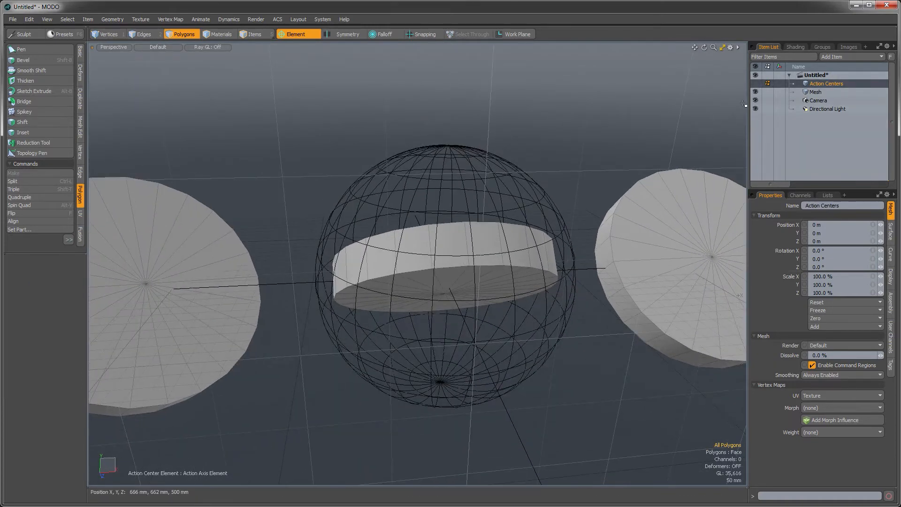
{"action": "left_click", "coordinate": [755, 92]}
{"action": "left_click_drag", "start_coordinate": [531, 187], "coordinate": [459, 221], "text": "ctrl+alt"}
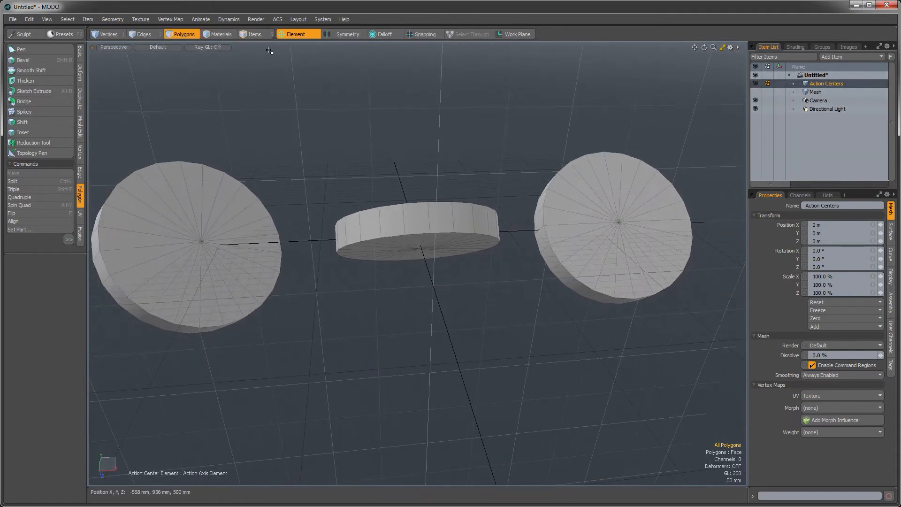
Set the action center to Local and try rotating the three discs around their own centers
{"action": "left_click", "coordinate": [297, 38]}
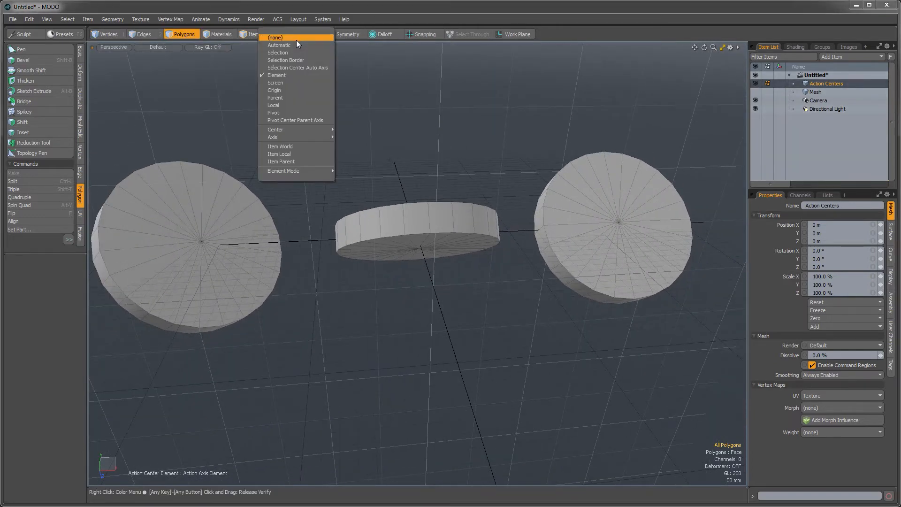
{"action": "left_click", "coordinate": [278, 105]}
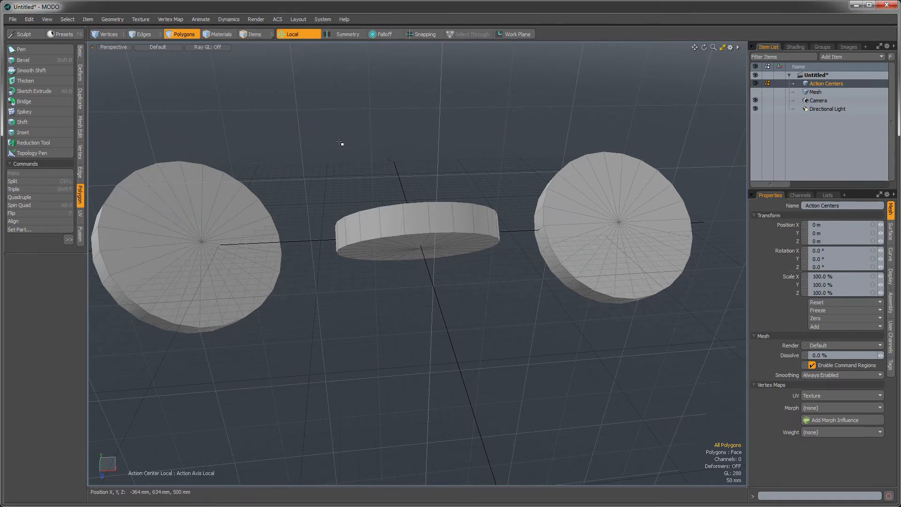
{"action": "key", "text": "e"}
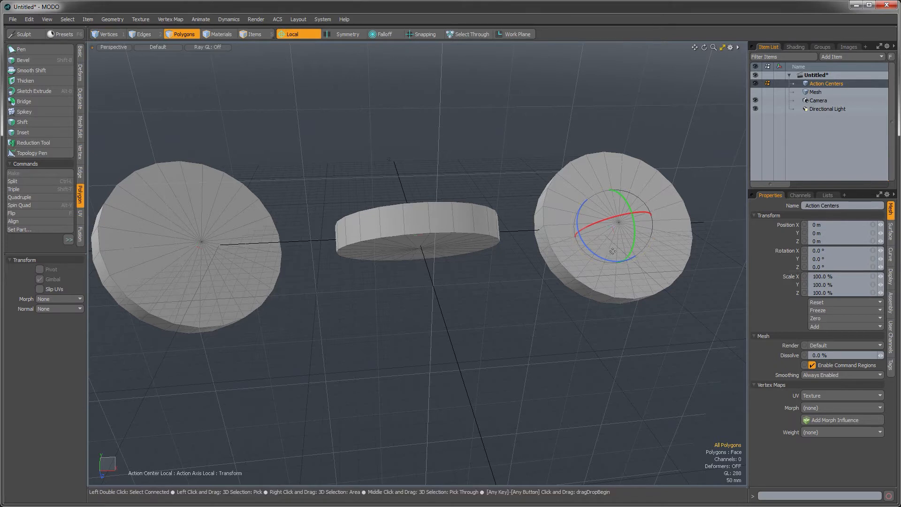
{"action": "mouse_move", "coordinate": [587, 246]}
{"action": "left_mouse_down"}
{"action": "mouse_move", "coordinate": [620, 259]}
{"action": "mouse_move", "coordinate": [582, 249]}
{"action": "mouse_move", "coordinate": [575, 231]}
{"action": "mouse_move", "coordinate": [583, 250]}
{"action": "left_mouse_up"}
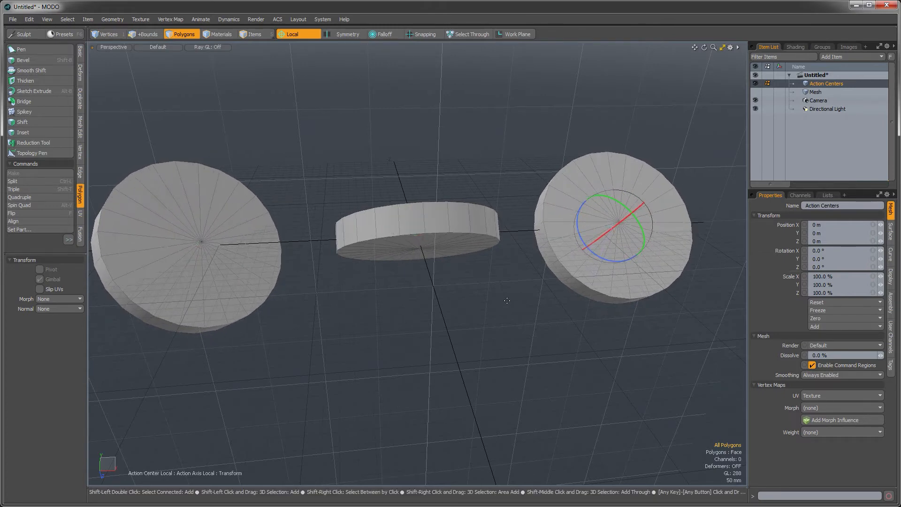
{"action": "left_click_drag", "start_coordinate": [512, 299], "coordinate": [519, 263], "text": "alt+shift"}
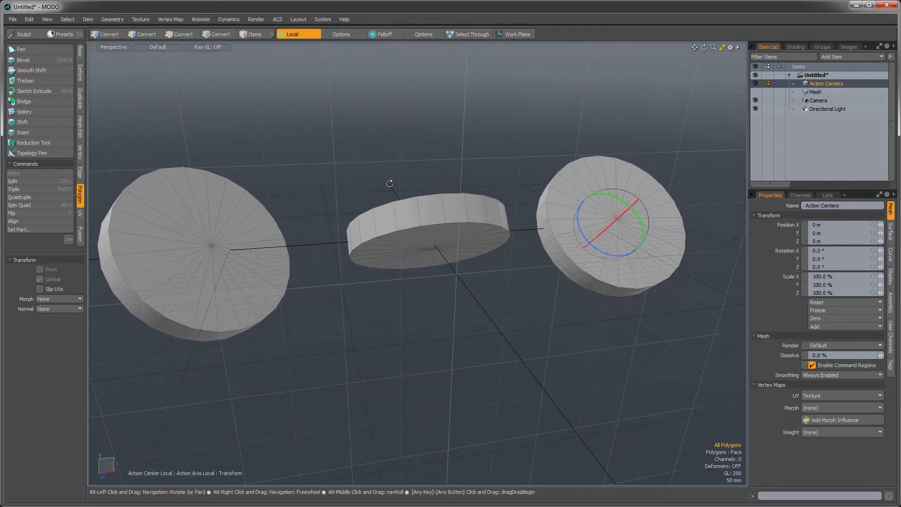
Set the action axis to Auto with the Local center kept, and try rotating the three discs
{"action": "left_click", "coordinate": [286, 33]}
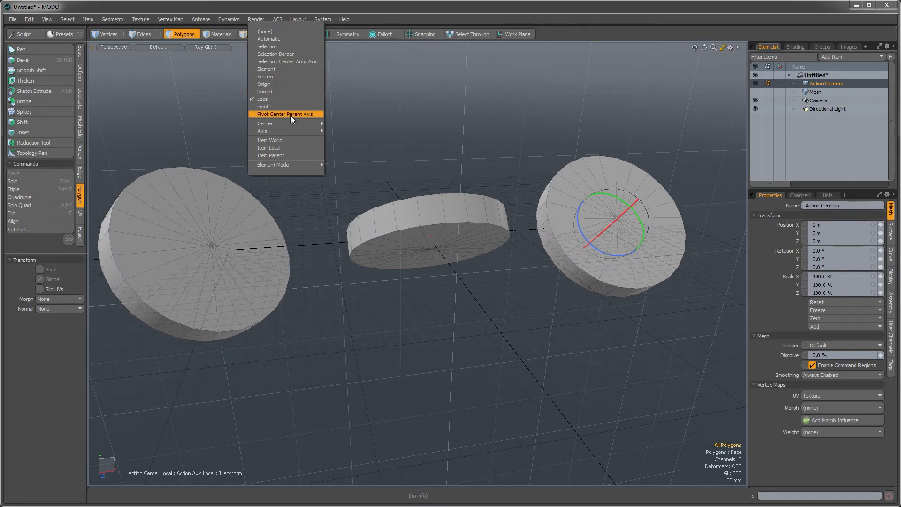
{"action": "mouse_move", "coordinate": [294, 132]}
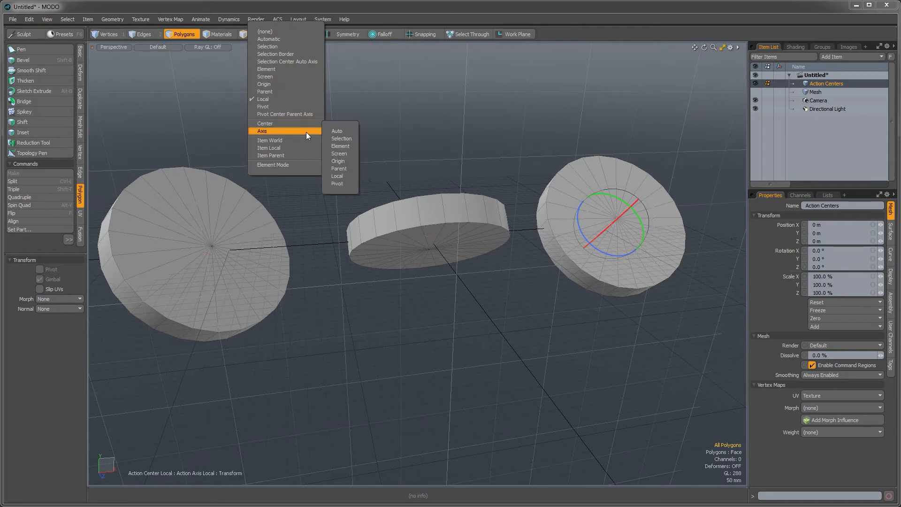
{"action": "left_click", "coordinate": [334, 131]}
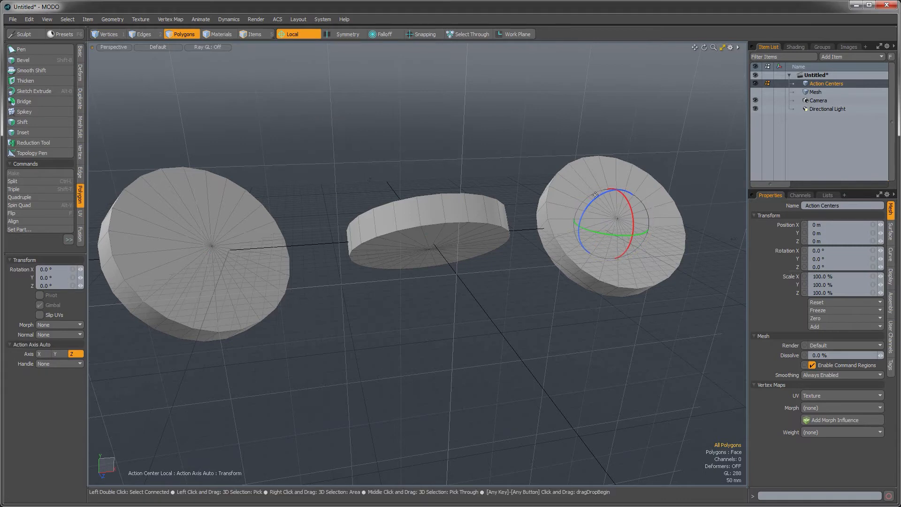
{"action": "mouse_move", "coordinate": [596, 195]}
{"action": "left_mouse_down"}
{"action": "mouse_move", "coordinate": [579, 237]}
{"action": "mouse_move", "coordinate": [581, 215]}
{"action": "mouse_move", "coordinate": [598, 195]}
{"action": "mouse_move", "coordinate": [582, 211]}
{"action": "mouse_move", "coordinate": [594, 197]}
{"action": "mouse_move", "coordinate": [583, 209]}
{"action": "mouse_move", "coordinate": [579, 198]}
{"action": "left_mouse_up"}
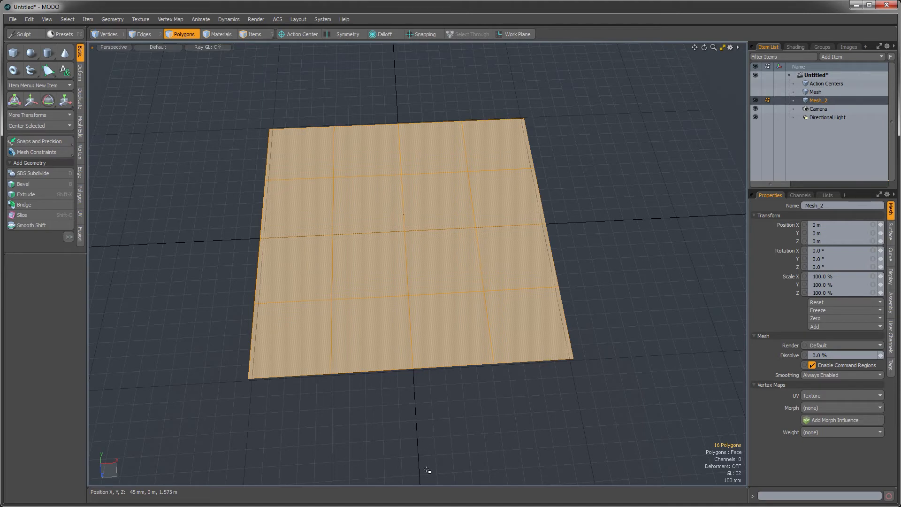
Move the selected plane polygons -10 mm along X, exit the tool and cycle through vertex and edge modes back to Polygons
{"action": "key", "text": "w"}
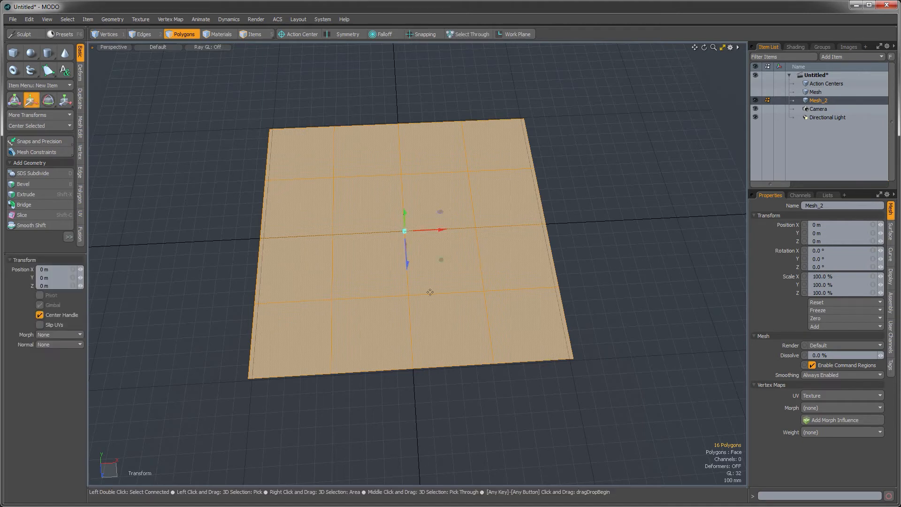
{"action": "mouse_move", "coordinate": [442, 259]}
{"action": "left_mouse_down"}
{"action": "mouse_move", "coordinate": [455, 229]}
{"action": "mouse_move", "coordinate": [481, 292]}
{"action": "mouse_move", "coordinate": [452, 316]}
{"action": "mouse_move", "coordinate": [392, 255]}
{"action": "mouse_move", "coordinate": [461, 257]}
{"action": "mouse_move", "coordinate": [459, 318]}
{"action": "mouse_move", "coordinate": [427, 296]}
{"action": "mouse_move", "coordinate": [428, 248]}
{"action": "mouse_move", "coordinate": [439, 261]}
{"action": "left_mouse_up"}
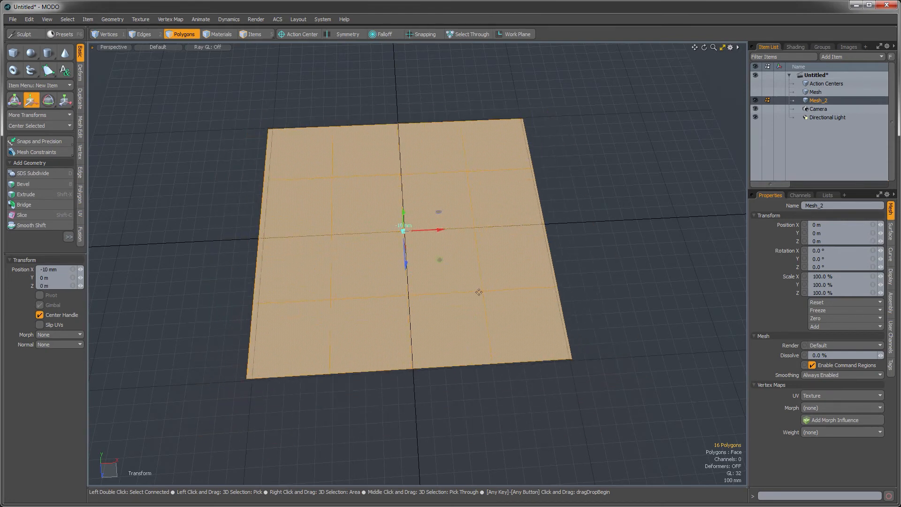
{"action": "key", "text": "space"}
{"action": "key", "text": "1"}
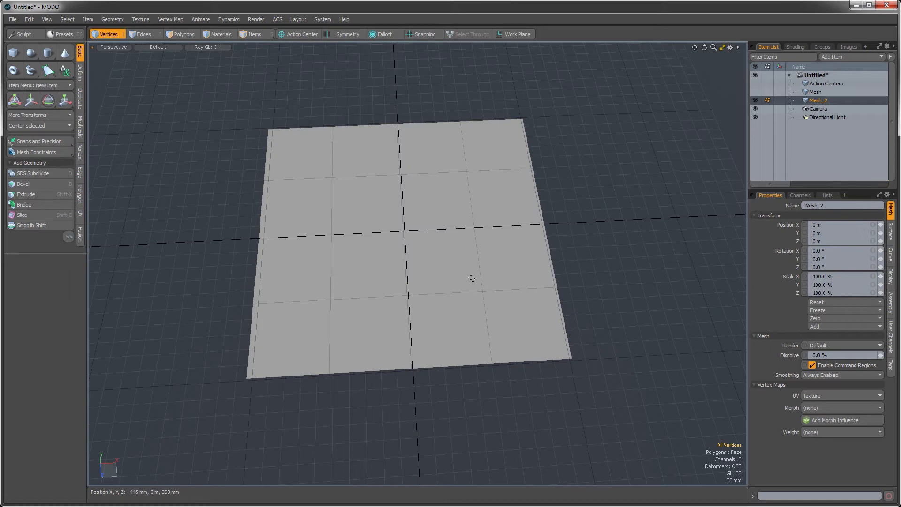
{"action": "key", "text": "2"}
{"action": "key", "text": "3"}
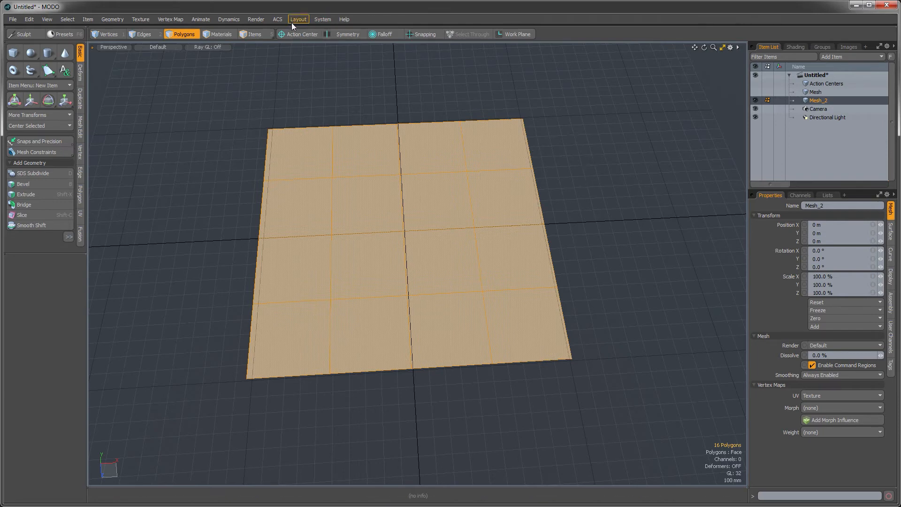
Apply a Linear falloff to the plane, try moving its polygons with the Move tool, and undo the move
{"action": "left_click", "coordinate": [385, 35]}
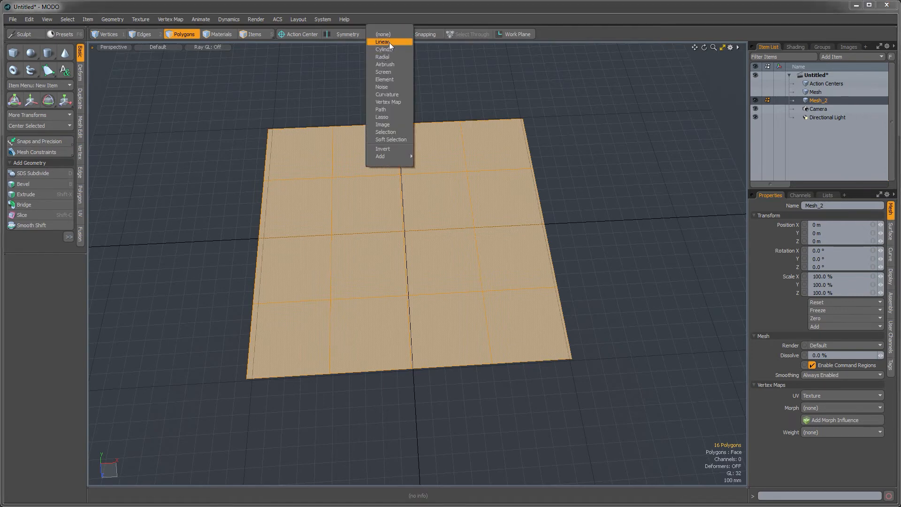
{"action": "left_click", "coordinate": [390, 42]}
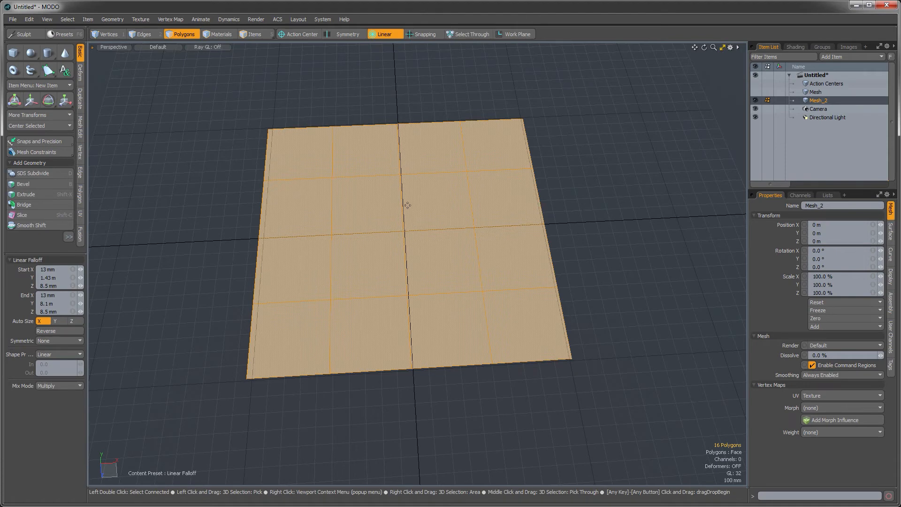
{"action": "key", "text": "w"}
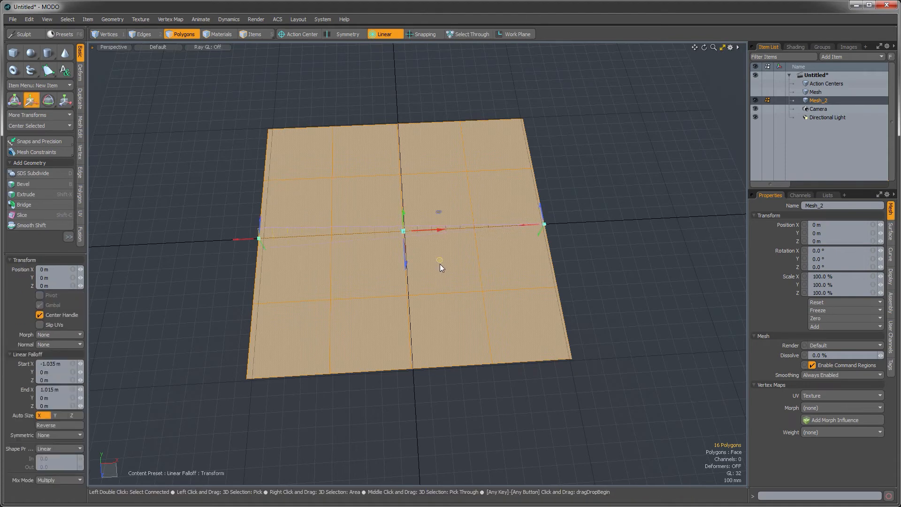
{"action": "left_click_drag", "start_coordinate": [440, 264], "coordinate": [387, 260]}
{"action": "key", "text": "ctrl+z"}
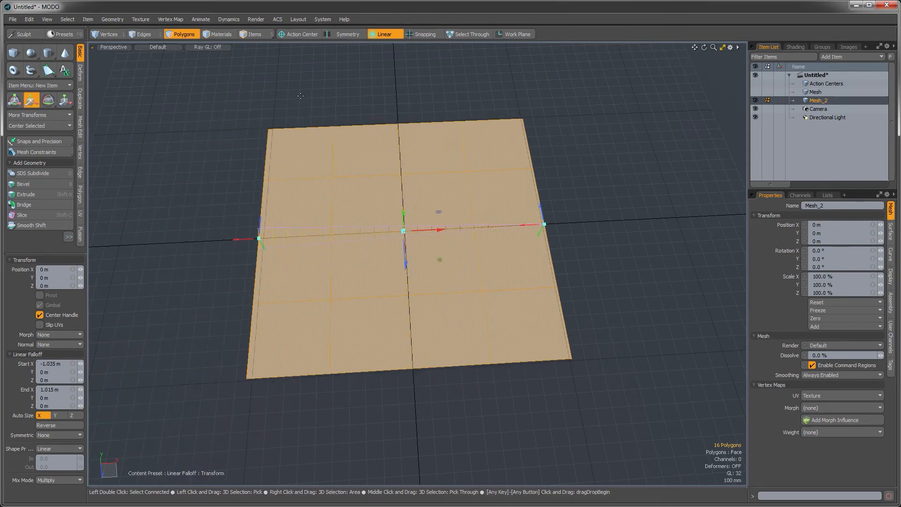
Switch to a Cylinder falloff, try moving the plane's polygons, and exit the Move tool and deselect the polygons
{"action": "left_click", "coordinate": [374, 35]}
{"action": "left_click", "coordinate": [379, 50]}
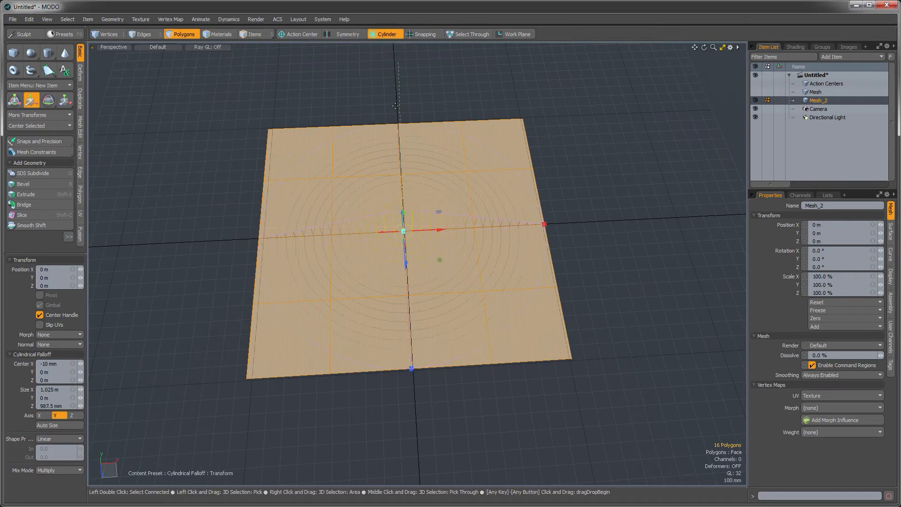
{"action": "mouse_move", "coordinate": [440, 260]}
{"action": "left_mouse_down"}
{"action": "mouse_move", "coordinate": [452, 286]}
{"action": "mouse_move", "coordinate": [469, 242]}
{"action": "mouse_move", "coordinate": [442, 331]}
{"action": "mouse_move", "coordinate": [425, 212]}
{"action": "mouse_move", "coordinate": [493, 275]}
{"action": "mouse_move", "coordinate": [388, 262]}
{"action": "mouse_move", "coordinate": [448, 206]}
{"action": "mouse_move", "coordinate": [438, 290]}
{"action": "mouse_move", "coordinate": [433, 255]}
{"action": "mouse_move", "coordinate": [459, 247]}
{"action": "mouse_move", "coordinate": [426, 273]}
{"action": "mouse_move", "coordinate": [428, 235]}
{"action": "mouse_move", "coordinate": [467, 248]}
{"action": "mouse_move", "coordinate": [427, 262]}
{"action": "mouse_move", "coordinate": [442, 249]}
{"action": "left_mouse_up"}
{"action": "key", "text": "q"}
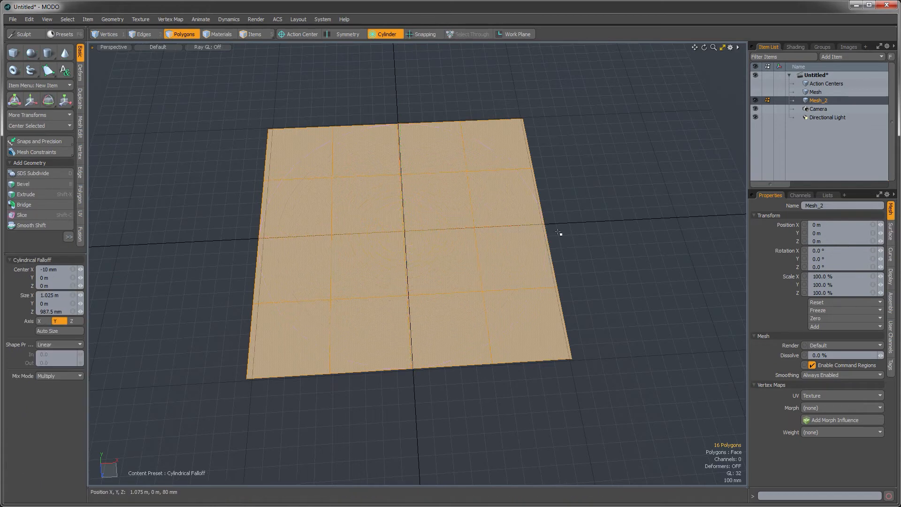
{"action": "left_click", "coordinate": [558, 233]}
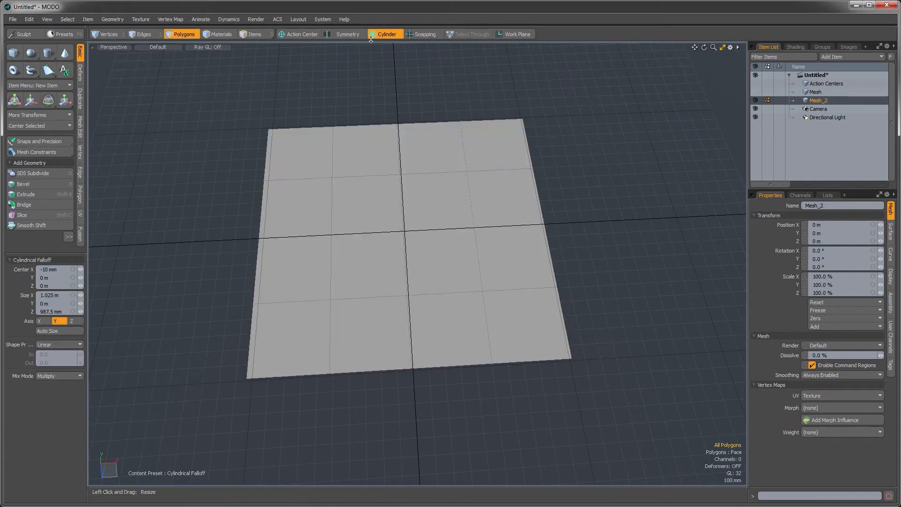
Switch back to a Linear falloff and stretch it diagonally across the plane between its near-left and far-right corners
{"action": "left_click_drag", "start_coordinate": [376, 77], "coordinate": [375, 163], "text": "alt"}
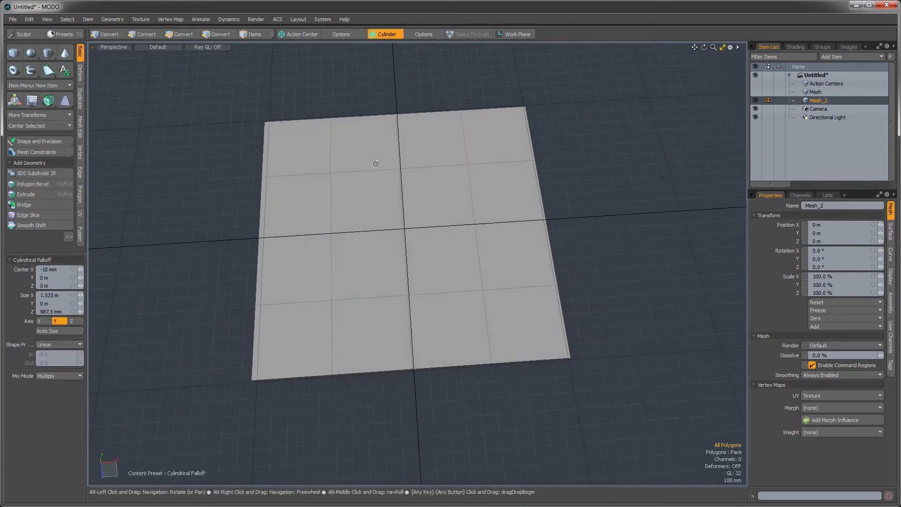
{"action": "left_click", "coordinate": [380, 34]}
{"action": "left_click", "coordinate": [379, 43]}
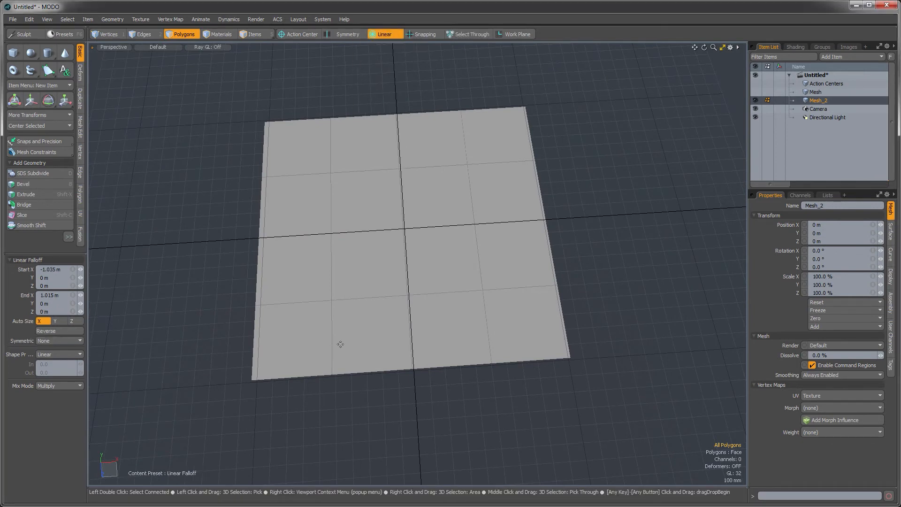
{"action": "left_click_drag", "start_coordinate": [261, 369], "coordinate": [517, 114]}
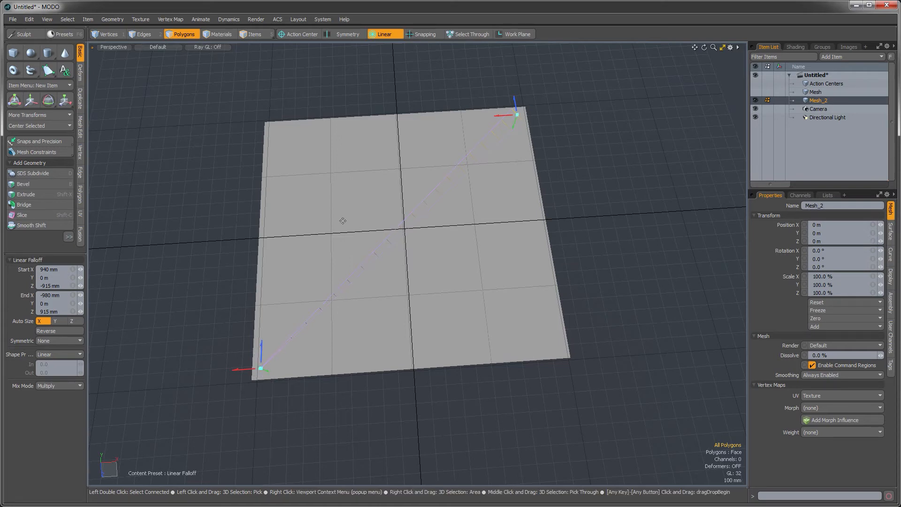
Try moving the plane with the diagonal falloff, undo the move, and drop the Move tool and the falloff
{"action": "key", "text": "w"}
{"action": "mouse_move", "coordinate": [440, 260]}
{"action": "left_mouse_down"}
{"action": "mouse_move", "coordinate": [438, 238]}
{"action": "mouse_move", "coordinate": [412, 281]}
{"action": "mouse_move", "coordinate": [438, 226]}
{"action": "mouse_move", "coordinate": [422, 300]}
{"action": "mouse_move", "coordinate": [439, 235]}
{"action": "mouse_move", "coordinate": [455, 288]}
{"action": "mouse_move", "coordinate": [410, 259]}
{"action": "mouse_move", "coordinate": [472, 259]}
{"action": "mouse_move", "coordinate": [422, 302]}
{"action": "mouse_move", "coordinate": [447, 255]}
{"action": "mouse_move", "coordinate": [452, 279]}
{"action": "mouse_move", "coordinate": [437, 251]}
{"action": "mouse_move", "coordinate": [445, 250]}
{"action": "left_mouse_up"}
{"action": "key", "text": "ctrl+z"}
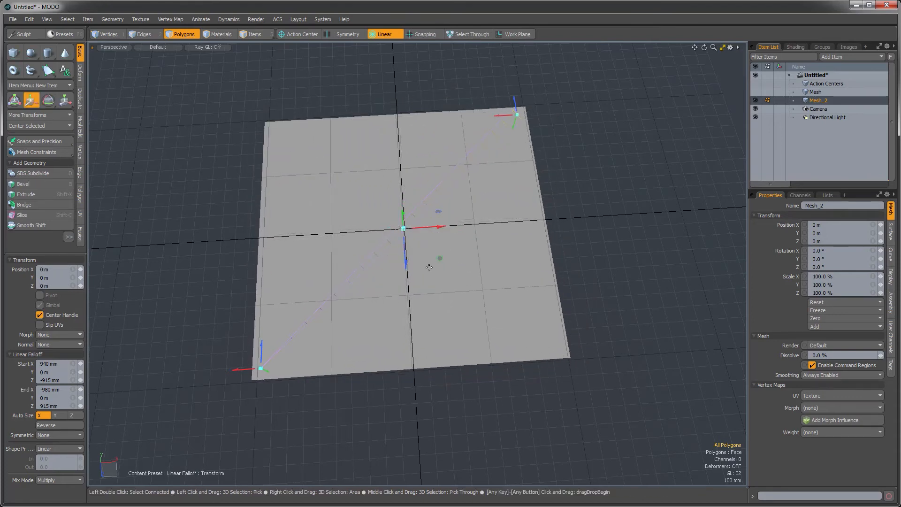
{"action": "key", "text": "space"}
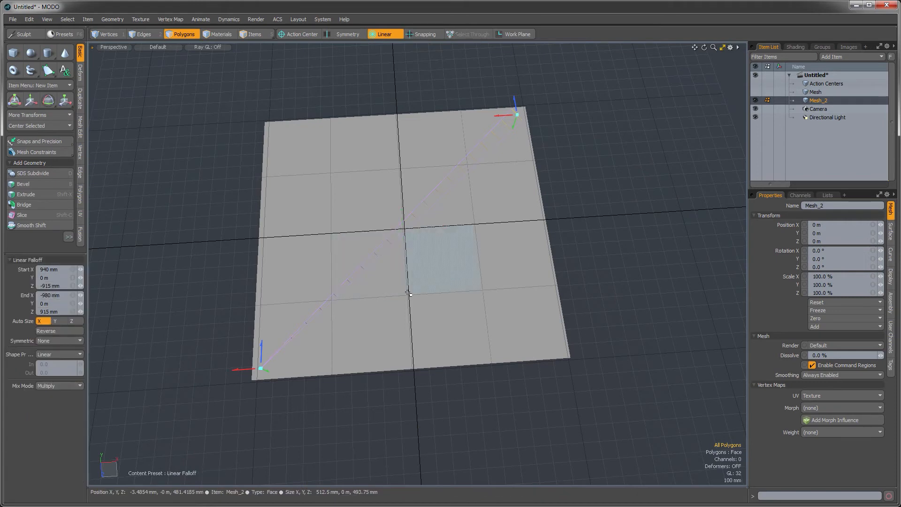
{"action": "key", "text": "space"}
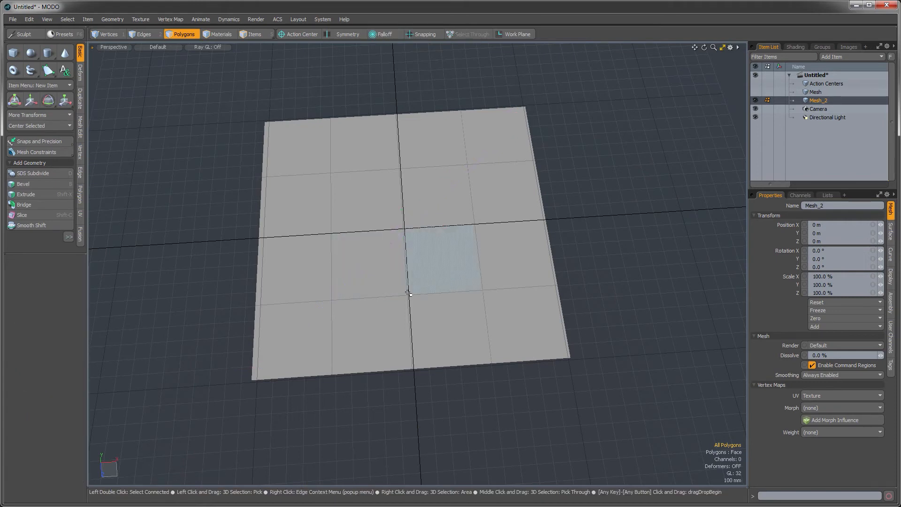
Select the plane's four near-right polygons and activate the Move tool with a Linear falloff fitted to them
{"action": "mouse_move", "coordinate": [427, 267]}
{"action": "left_mouse_down"}
{"action": "mouse_move", "coordinate": [458, 329]}
{"action": "mouse_move", "coordinate": [458, 259]}
{"action": "left_mouse_up"}
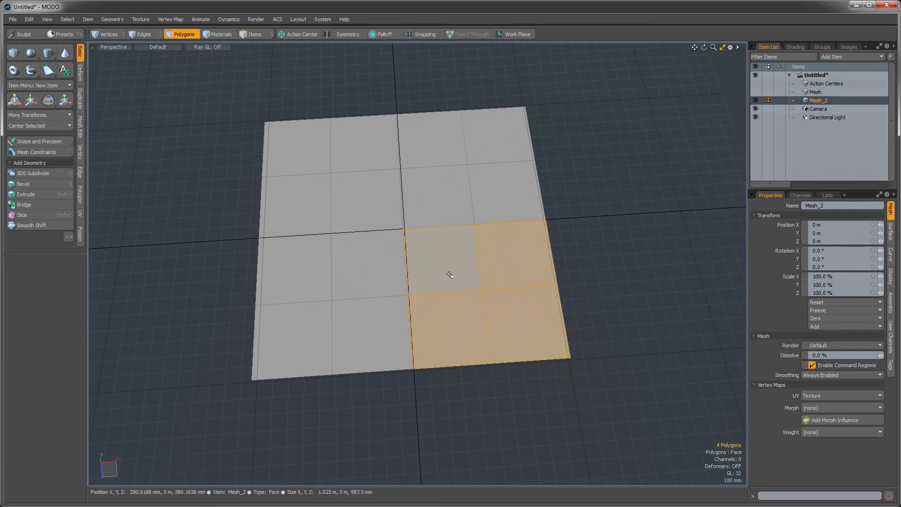
{"action": "key", "text": "w"}
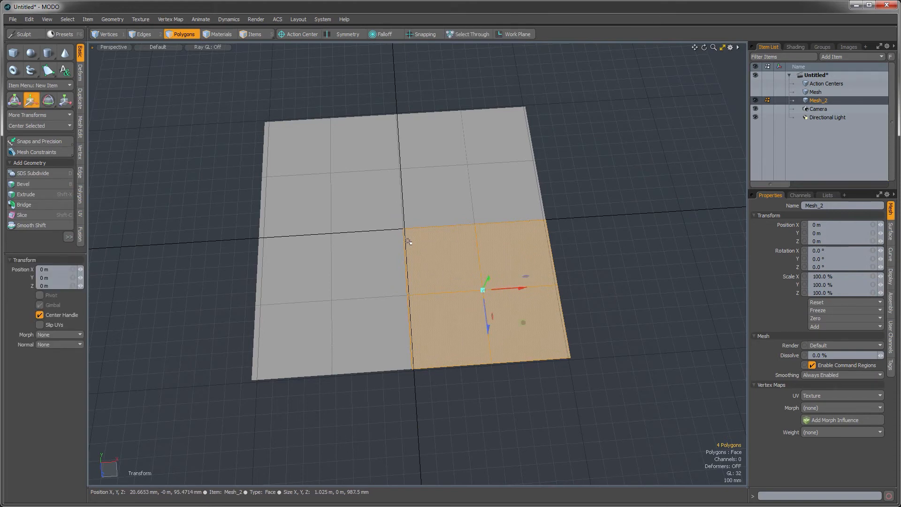
{"action": "left_click", "coordinate": [378, 33]}
{"action": "left_click", "coordinate": [382, 37]}
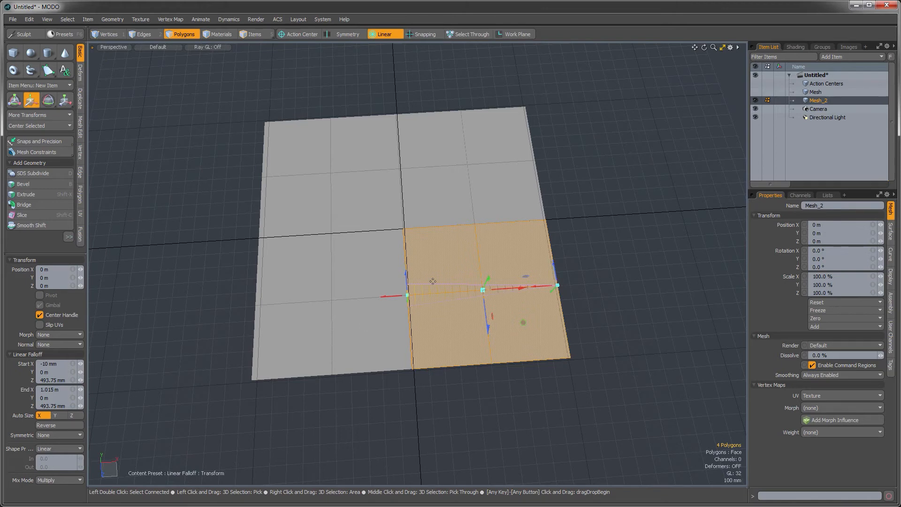
Select all of the plane's polygons and move them with the Linear falloff by 170 mm in X and -850 mm in Z
{"action": "key", "text": "space"}
{"action": "double_click", "coordinate": [367, 282]}
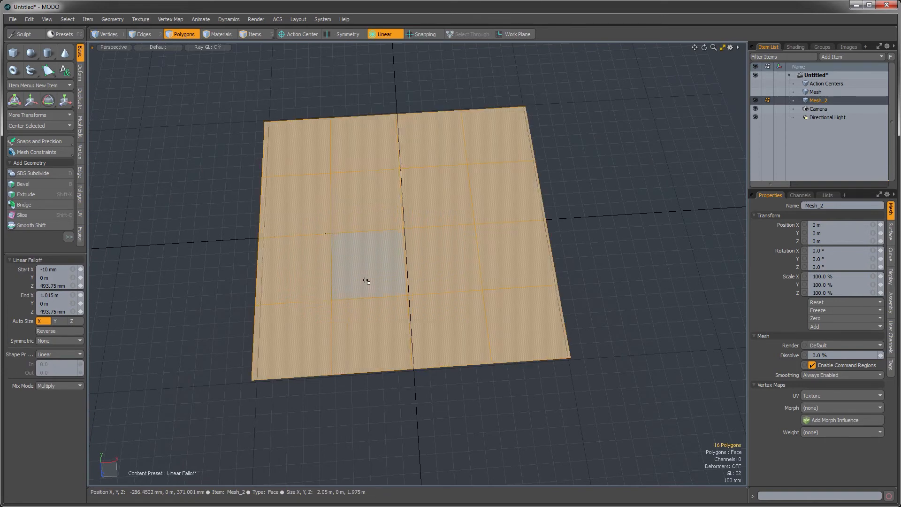
{"action": "left_click_drag", "start_coordinate": [449, 282], "coordinate": [356, 141], "text": "alt"}
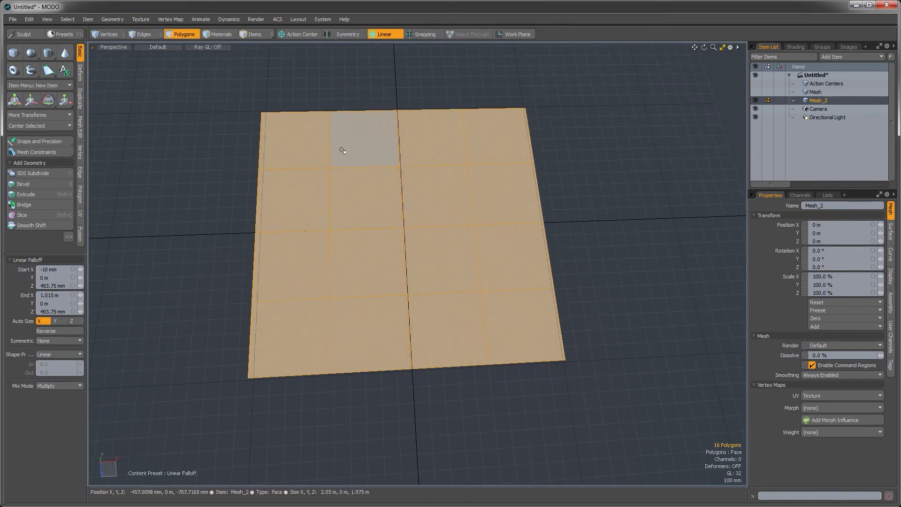
{"action": "key", "text": "w"}
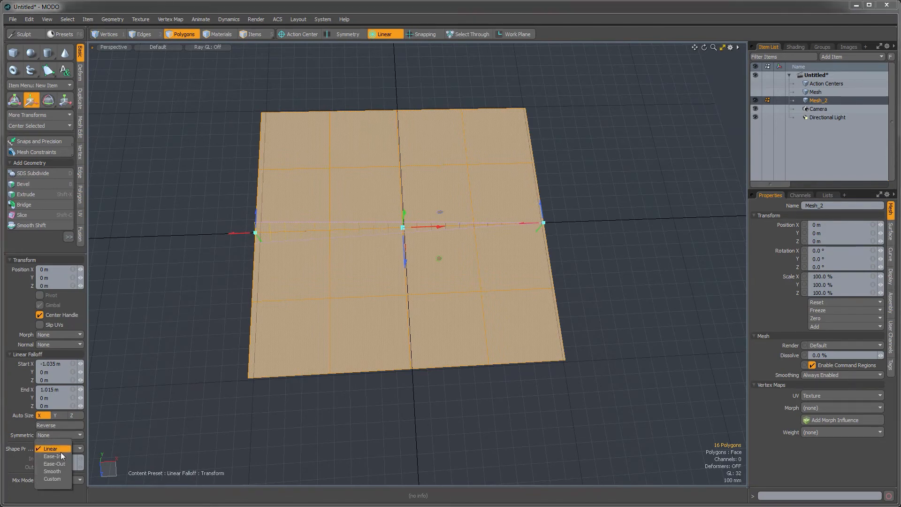
{"action": "left_click_drag", "start_coordinate": [435, 256], "coordinate": [437, 260]}
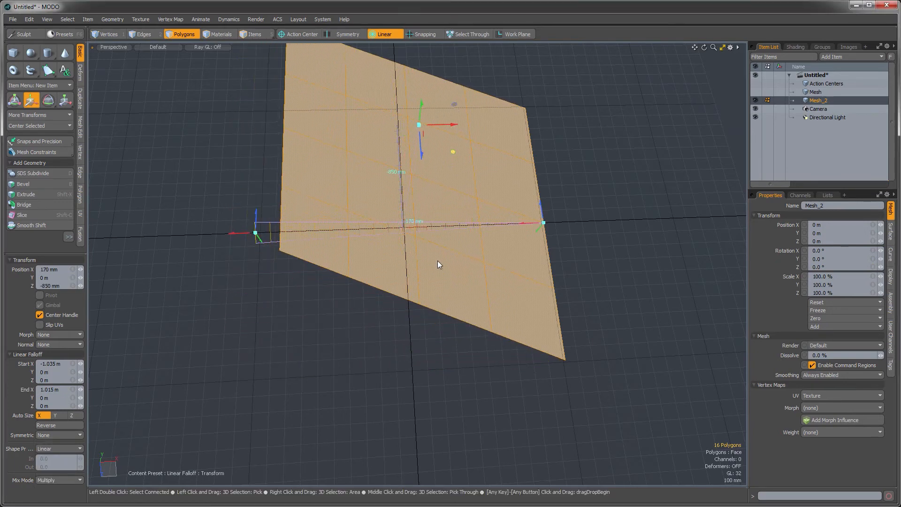
Set the Linear falloff's shape preset to Ease-In, to Ease-Out, and finally to Smooth
{"action": "left_click", "coordinate": [56, 449]}
{"action": "left_click", "coordinate": [55, 452]}
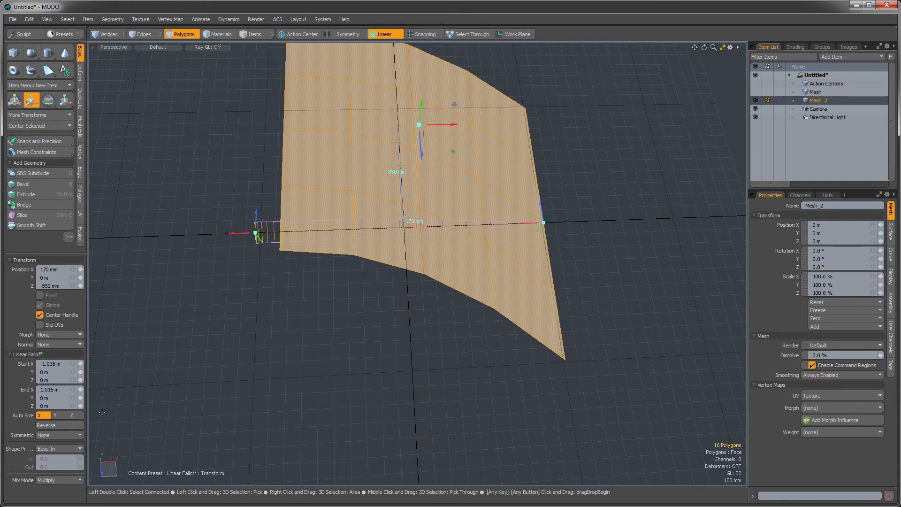
{"action": "left_click", "coordinate": [52, 449]}
{"action": "left_click", "coordinate": [57, 453]}
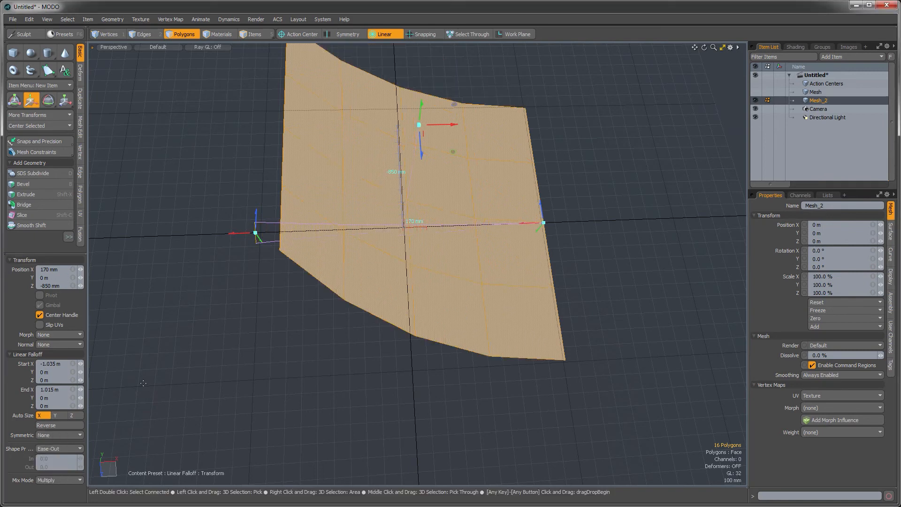
{"action": "left_click", "coordinate": [69, 450]}
{"action": "left_click", "coordinate": [67, 454]}
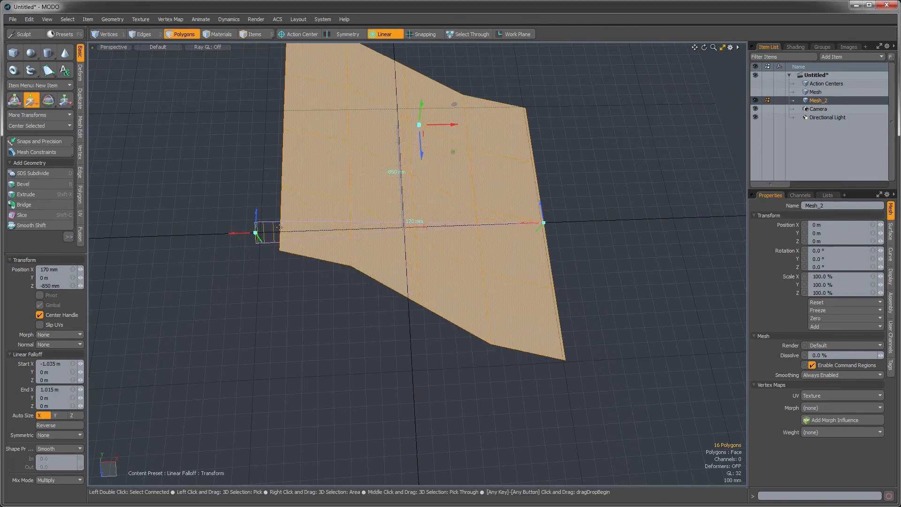
Drop the Move tool and falloff, switch to the sphere's Mesh item, and hide Mesh_2
{"action": "left_click_drag", "start_coordinate": [339, 235], "coordinate": [314, 322], "text": "alt+shift"}
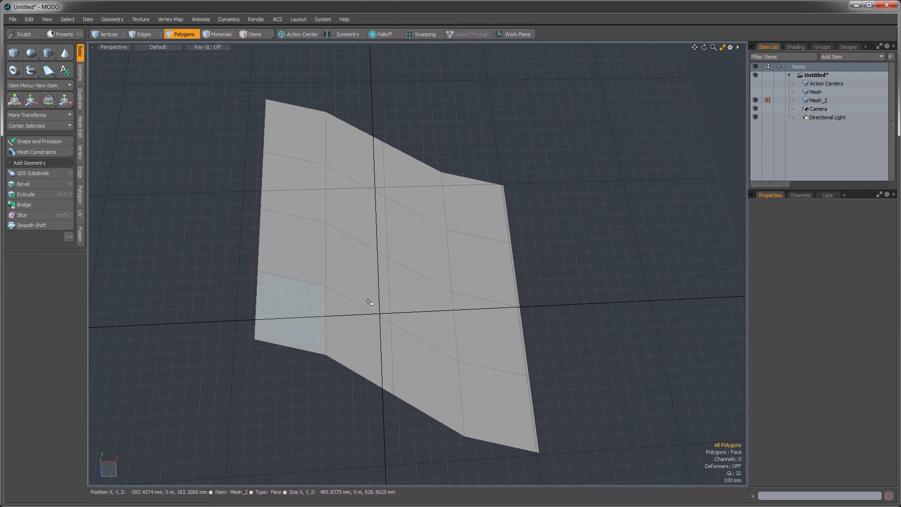
{"action": "key", "text": "alt"}
{"action": "left_click_drag", "start_coordinate": [414, 366], "coordinate": [465, 273], "text": "alt"}
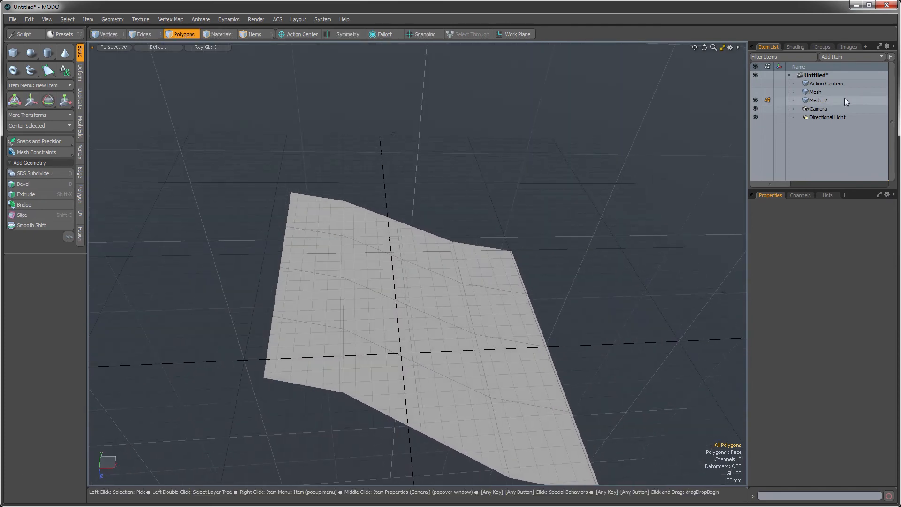
{"action": "left_click", "coordinate": [816, 91]}
{"action": "left_click", "coordinate": [756, 99]}
{"action": "left_click_drag", "start_coordinate": [498, 296], "coordinate": [338, 209], "text": "alt"}
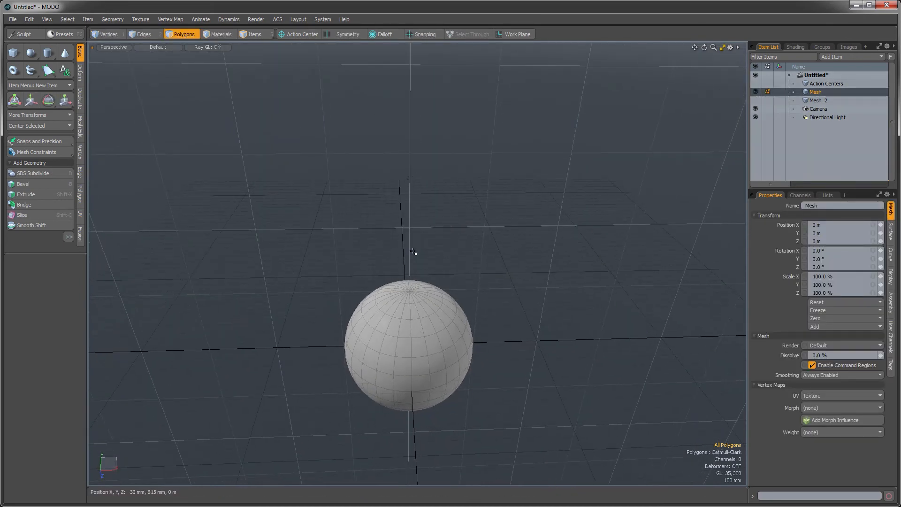
{"action": "left_click_drag", "start_coordinate": [704, 195], "coordinate": [427, 262], "text": "alt"}
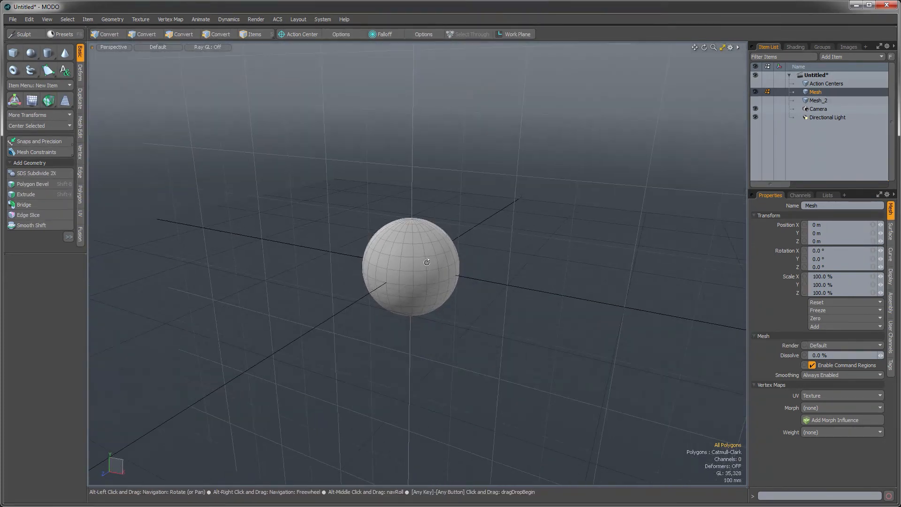
{"action": "left_click_drag", "start_coordinate": [404, 163], "coordinate": [442, 215], "text": "alt"}
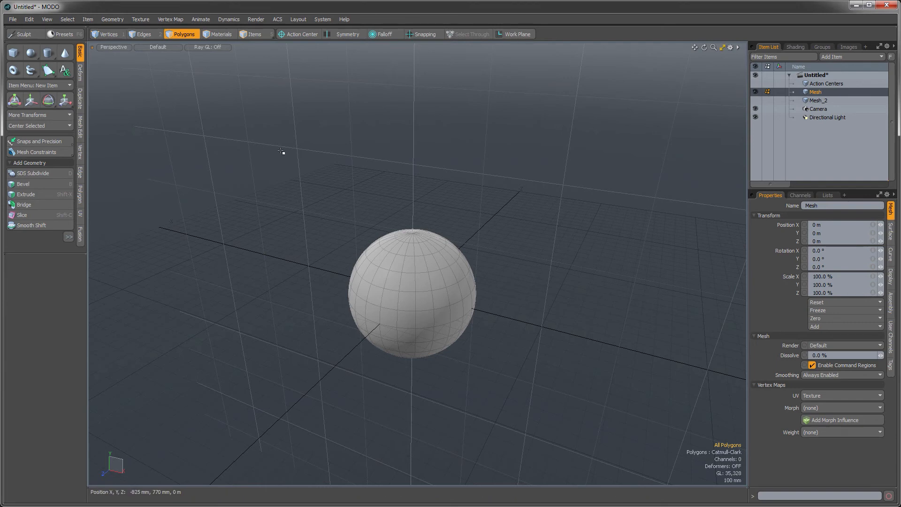
Try placing the Move tool's handle in empty space beyond the sphere, and drop the tool
{"action": "left_click", "coordinate": [26, 103]}
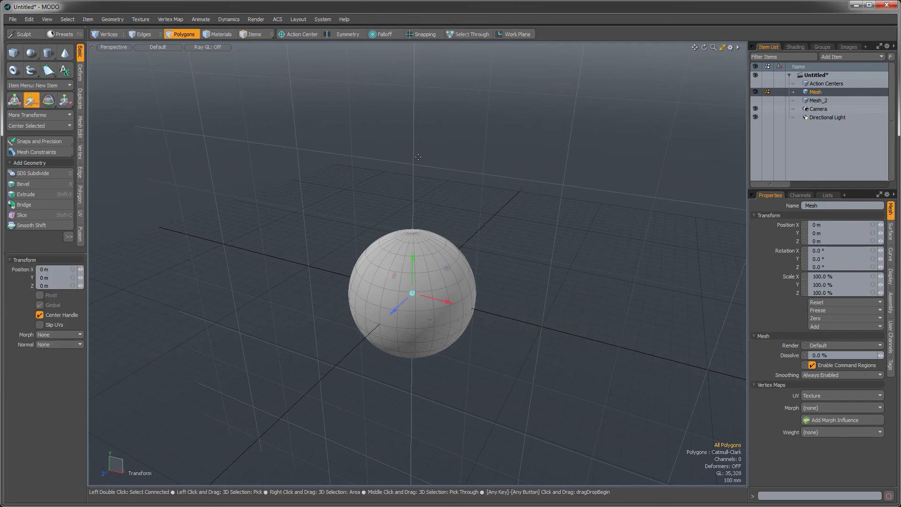
{"action": "left_click", "coordinate": [329, 185]}
{"action": "left_click_drag", "start_coordinate": [360, 230], "coordinate": [297, 252], "text": "alt"}
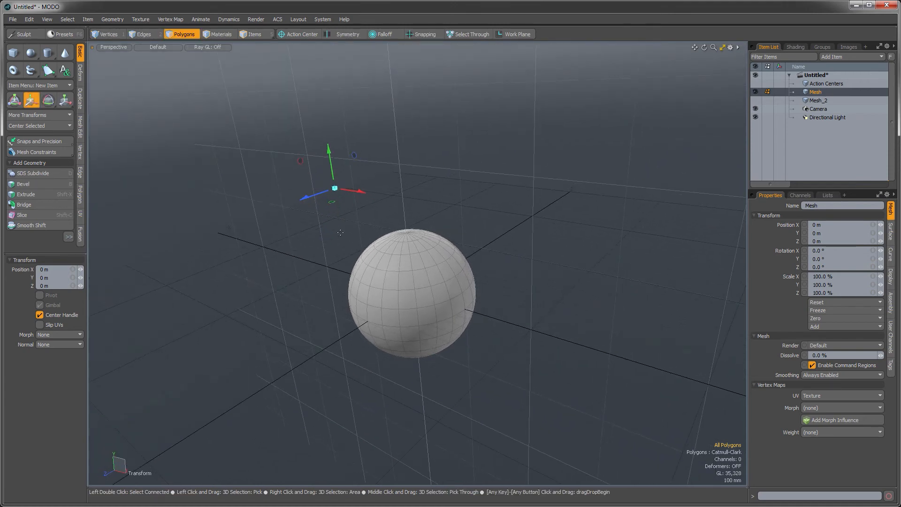
{"action": "left_click_drag", "start_coordinate": [397, 310], "coordinate": [435, 255], "text": "alt"}
{"action": "left_click_drag", "start_coordinate": [435, 255], "coordinate": [429, 284], "text": "alt+shift"}
{"action": "key", "text": "space"}
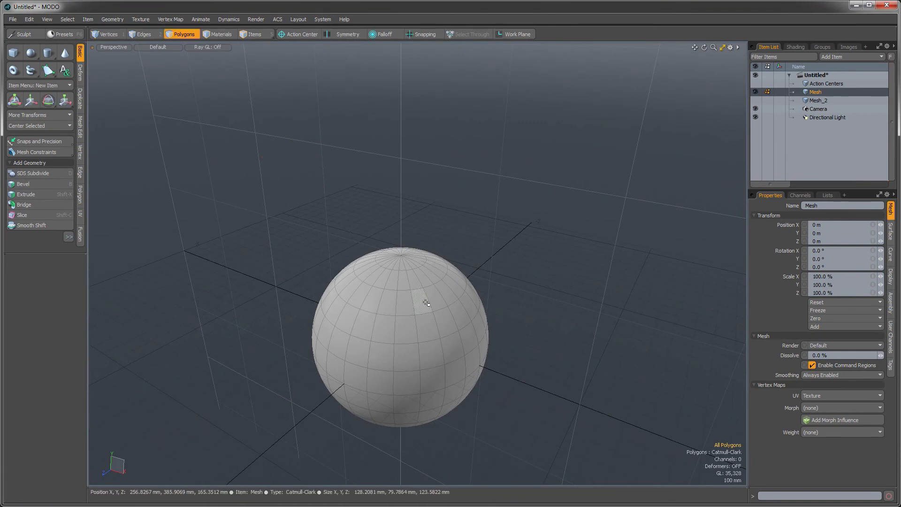
Align the work plane to four adjacent polygons on the sphere's upper side and clear the selection
{"action": "mouse_move", "coordinate": [424, 300]}
{"action": "left_mouse_down"}
{"action": "mouse_move", "coordinate": [443, 322]}
{"action": "mouse_move", "coordinate": [424, 328]}
{"action": "left_mouse_up"}
{"action": "left_click", "coordinate": [508, 35]}
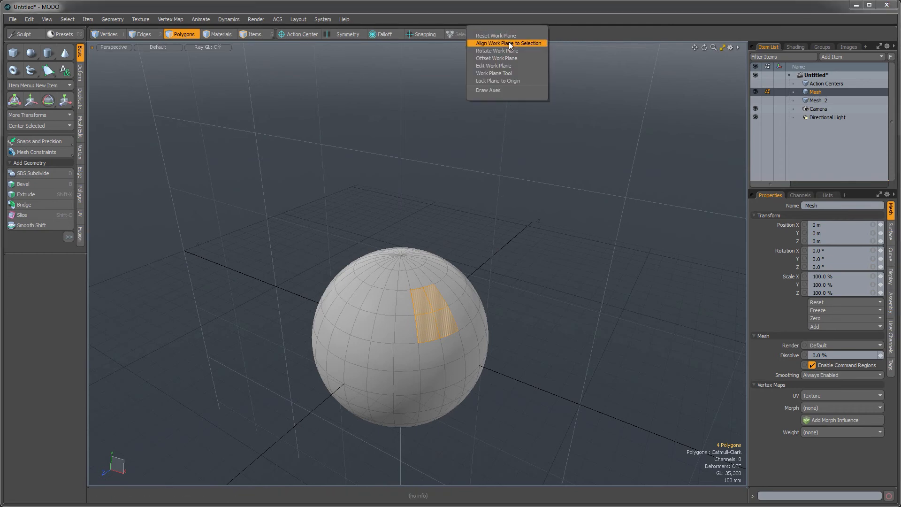
{"action": "left_click", "coordinate": [509, 43]}
{"action": "left_click_drag", "start_coordinate": [474, 282], "coordinate": [491, 294], "text": "ctrl+alt"}
{"action": "left_click_drag", "start_coordinate": [451, 300], "coordinate": [419, 266], "text": "alt"}
{"action": "mouse_move", "coordinate": [403, 303]}
{"action": "left_mouse_down", "text": "ctrl+alt"}
{"action": "mouse_move", "coordinate": [439, 285]}
{"action": "mouse_move", "coordinate": [401, 279]}
{"action": "mouse_move", "coordinate": [408, 288]}
{"action": "mouse_move", "coordinate": [393, 277]}
{"action": "mouse_move", "coordinate": [411, 302]}
{"action": "left_mouse_up", "text": "ctrl+alt"}
{"action": "key", "text": "Escape"}
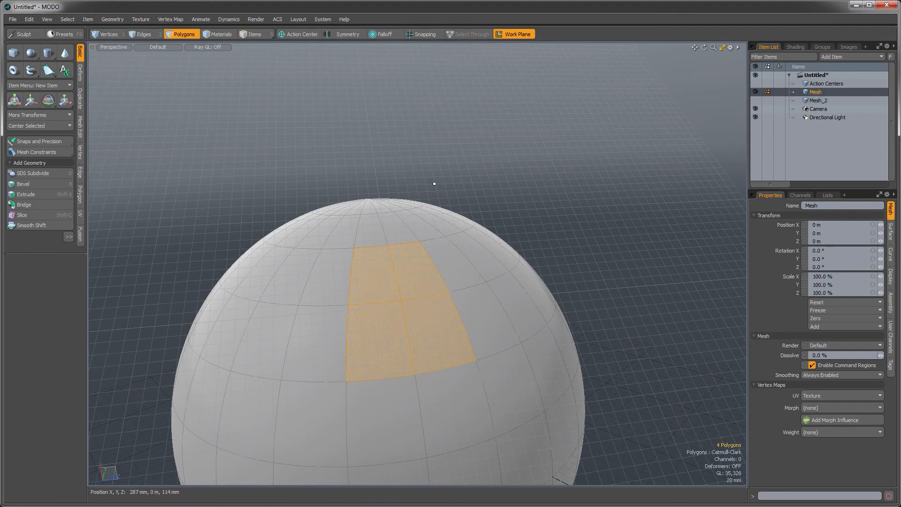
Create a 24-sided cylinder along the Y axis on the aligned work plane, with a radius of about 48 mm
{"action": "left_click_drag", "start_coordinate": [384, 305], "coordinate": [491, 275], "text": "alt"}
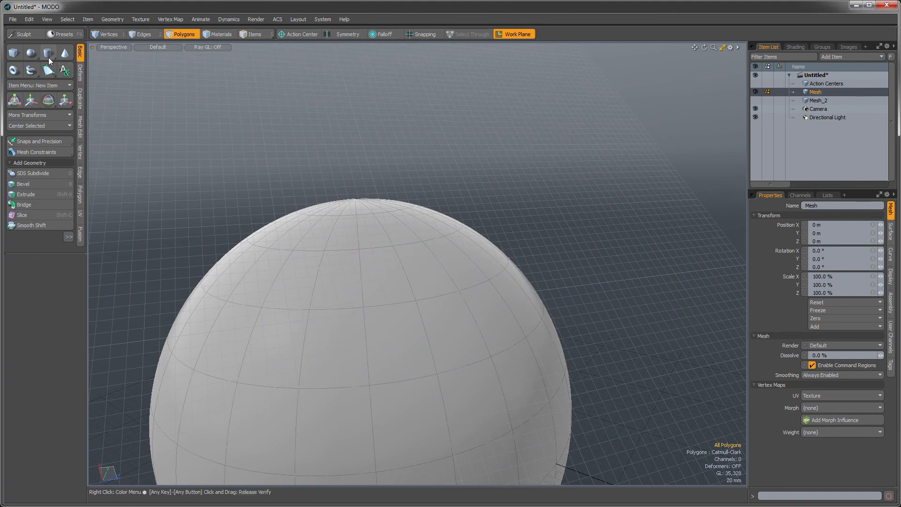
{"action": "left_click", "coordinate": [48, 53]}
{"action": "mouse_move", "coordinate": [439, 192]}
{"action": "left_mouse_down", "text": "ctrl"}
{"action": "mouse_move", "coordinate": [464, 233]}
{"action": "mouse_move", "coordinate": [449, 244]}
{"action": "left_mouse_up", "text": "ctrl"}
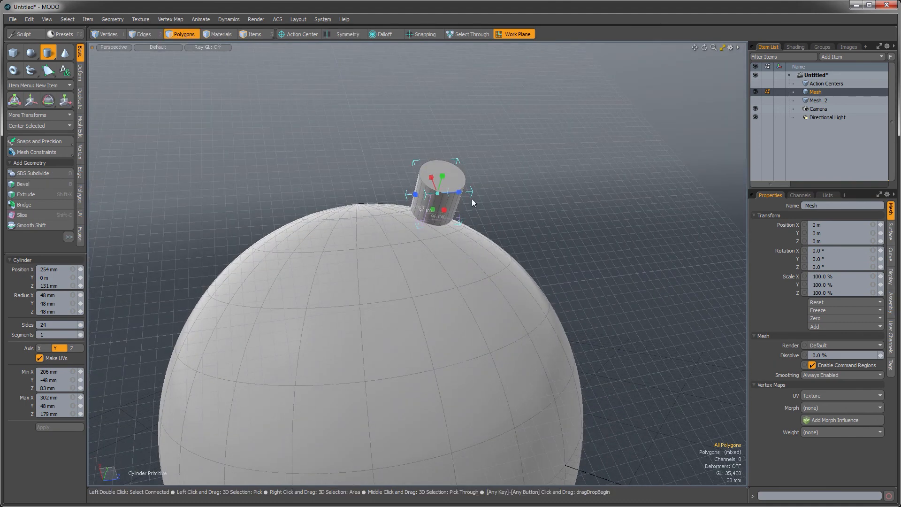
{"action": "key", "text": "space"}
Select the whole cylinder and center it on the aligned work plane with Center Selected
{"action": "double_click", "coordinate": [441, 200]}
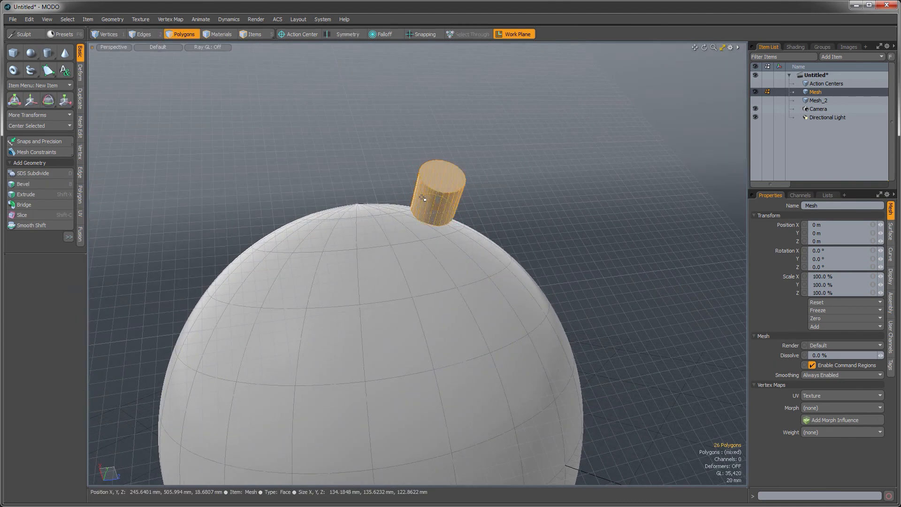
{"action": "left_click", "coordinate": [35, 128]}
{"action": "left_click", "coordinate": [35, 128]}
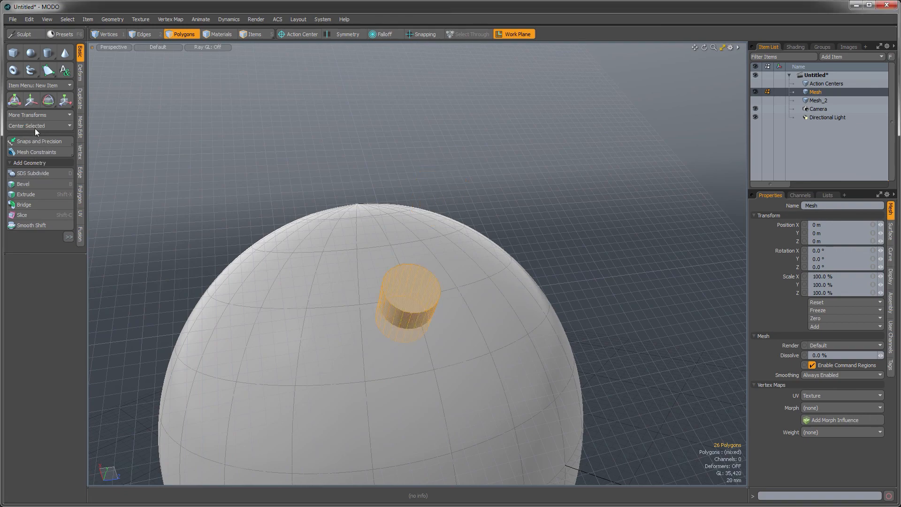
{"action": "left_click_drag", "start_coordinate": [301, 323], "coordinate": [373, 347], "text": "alt"}
{"action": "left_click_drag", "start_coordinate": [379, 304], "coordinate": [394, 329], "text": "alt"}
Switch to Vertices selection mode and reset the work plane to its default orientation
{"action": "key", "text": "1"}
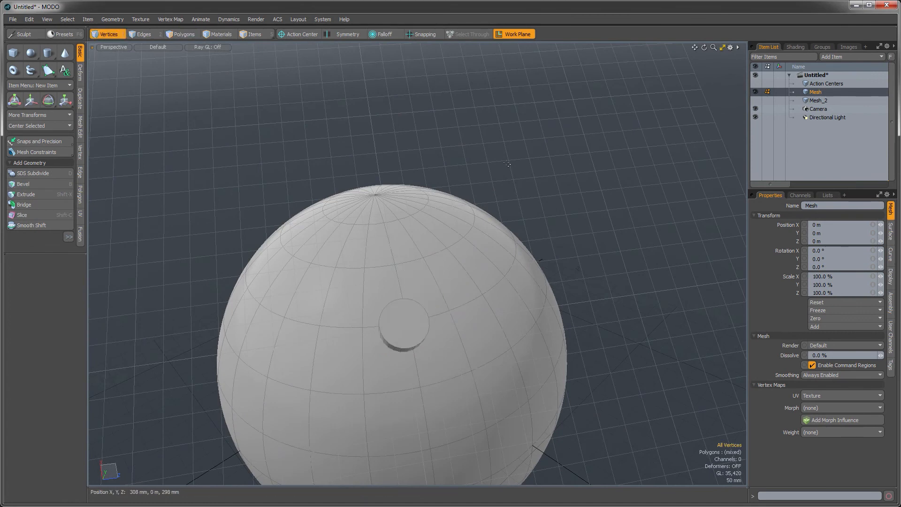
{"action": "left_click", "coordinate": [511, 33]}
{"action": "left_click", "coordinate": [509, 41]}
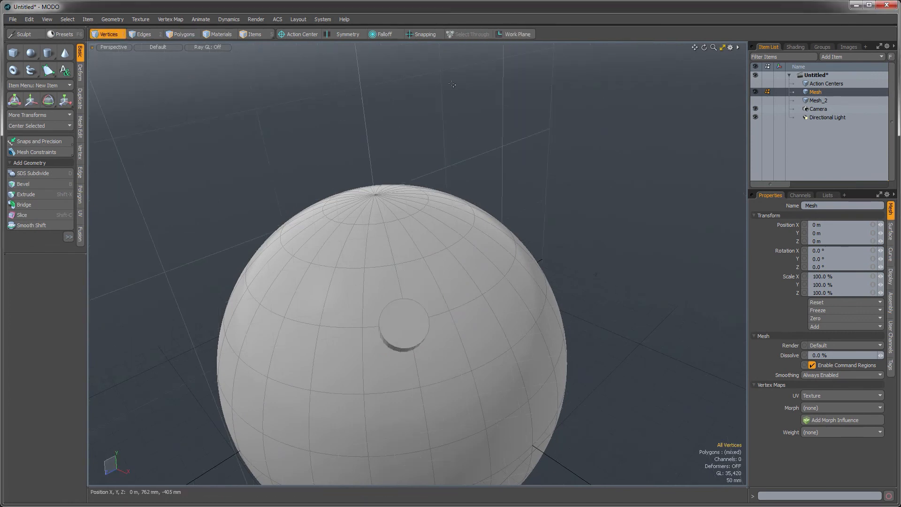
{"action": "left_click_drag", "start_coordinate": [452, 84], "coordinate": [315, 239], "text": "alt"}
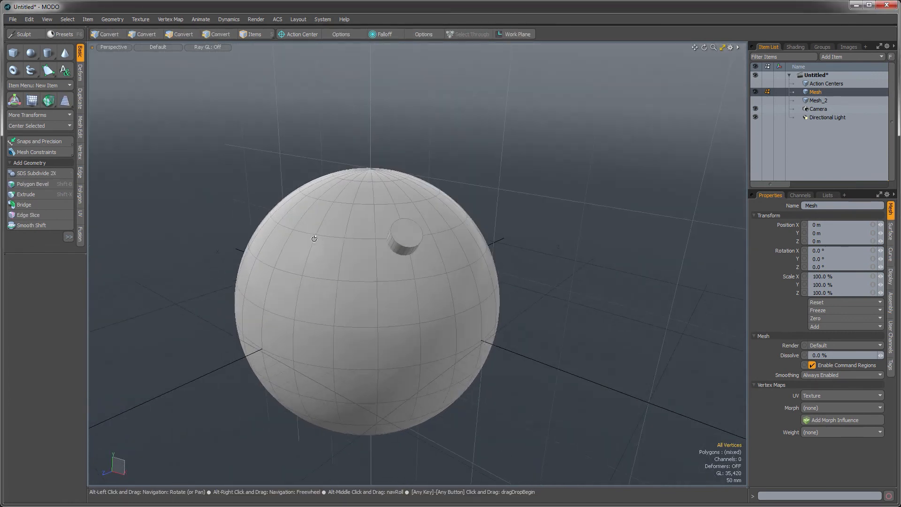
{"action": "left_click_drag", "start_coordinate": [436, 260], "coordinate": [394, 242], "text": "alt"}
{"action": "left_click_drag", "start_coordinate": [394, 242], "coordinate": [472, 292], "text": "alt"}
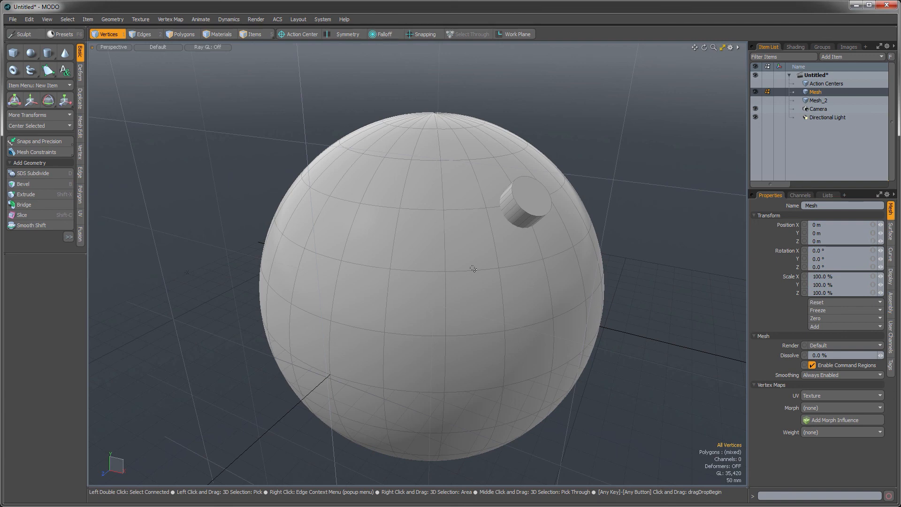
{"action": "left_click", "coordinate": [344, 19]}
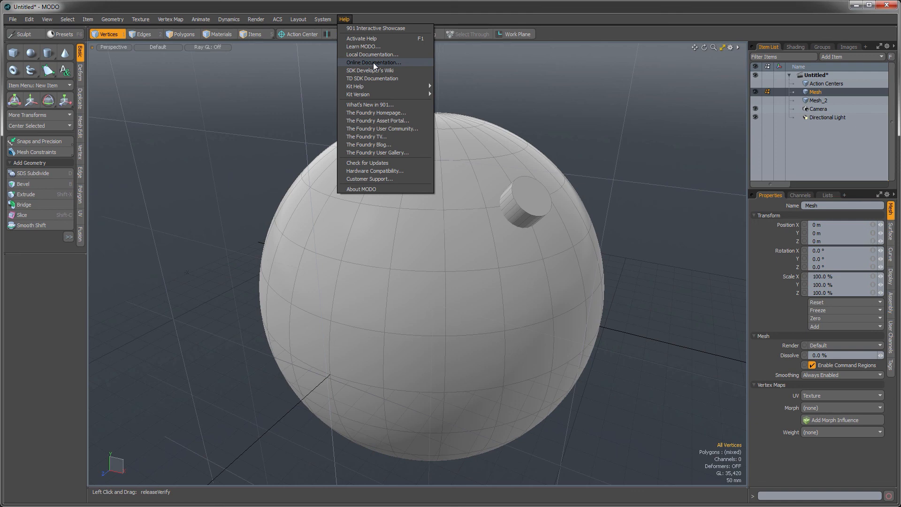
{"action": "left_click", "coordinate": [347, 18]}
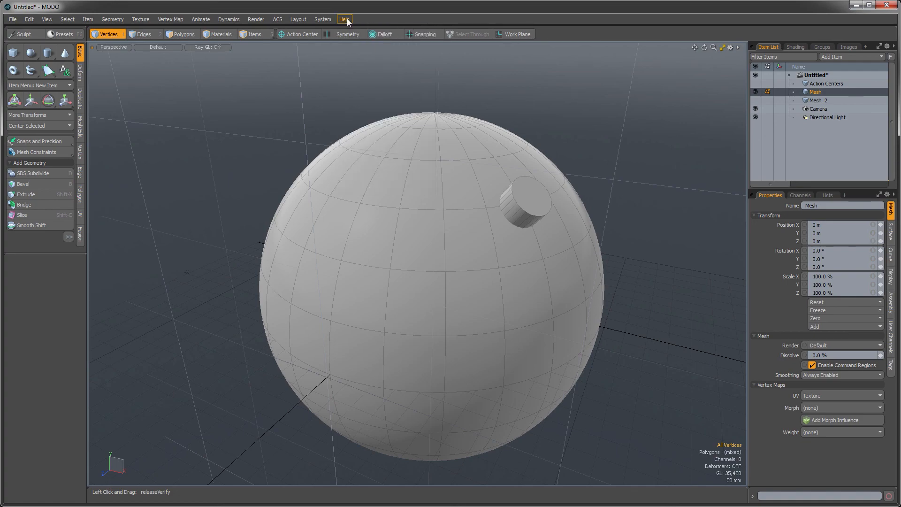